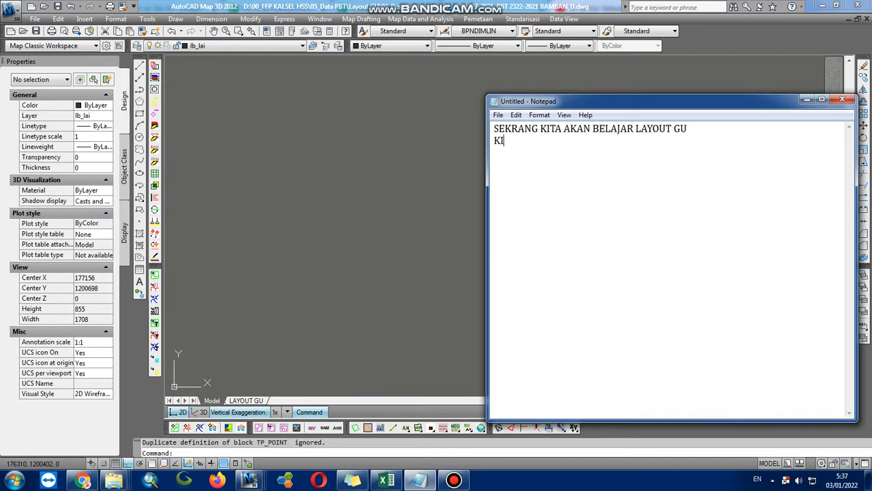
Complete the second note sentence as "KITA SIAPKAN BAHAN DASAR APA AJA YANG DIPERLUKAN UNTUK PEMBUATAN LAYOUT GU...".
type("TA SIAPKAN BAHAN ")
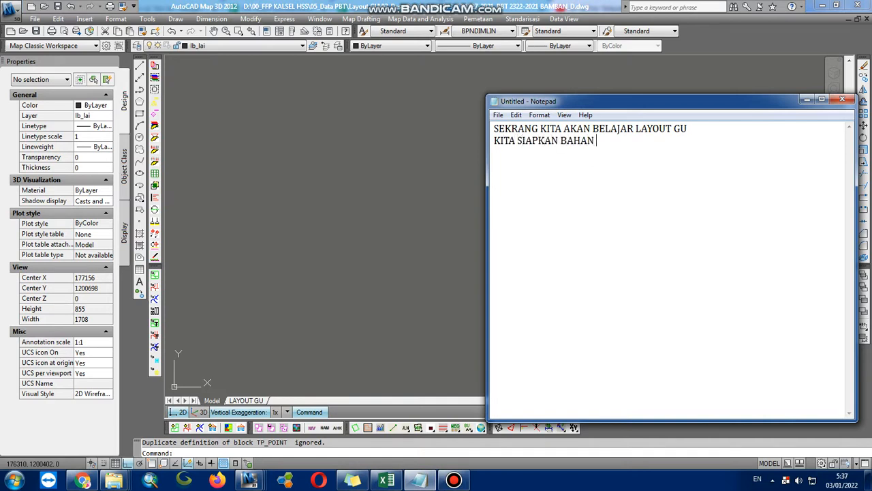
type("DASAR APA AJA YANG")
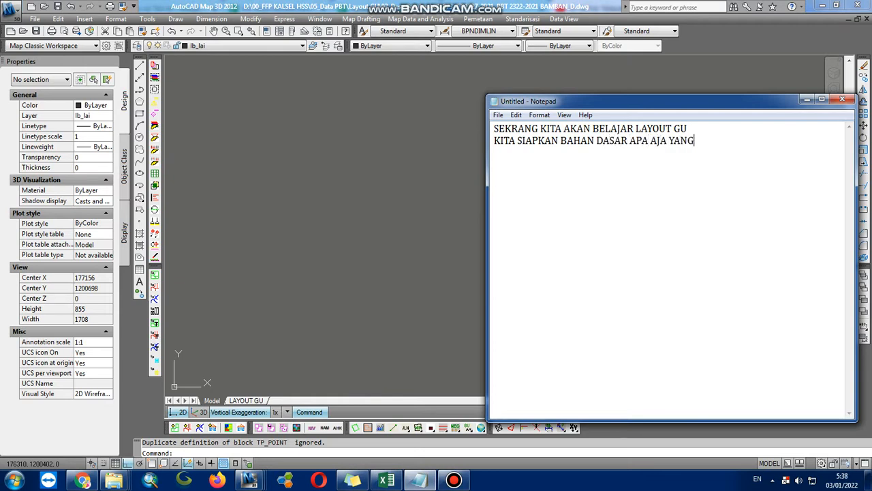
type("SI")
key("BackSpace")
key("BackSpace")
type("D")
type("IPERLUKAN UNTUK P")
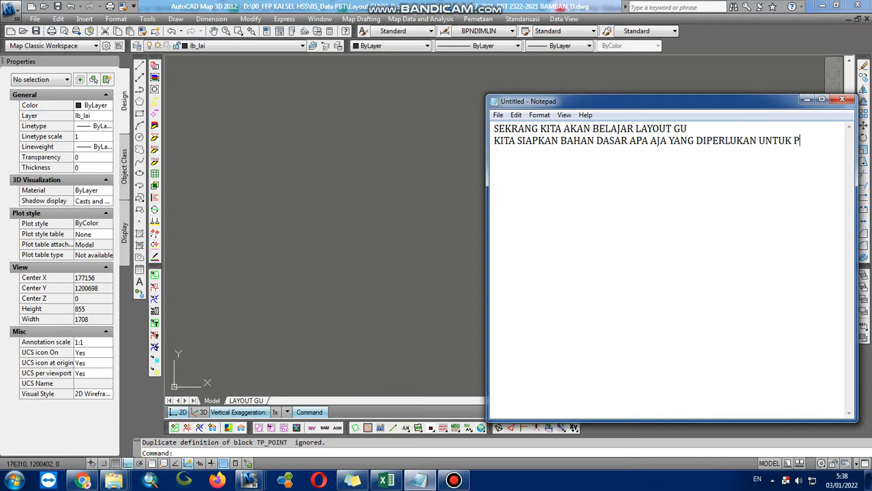
key("BackSpace")
type("PEMBUATA")
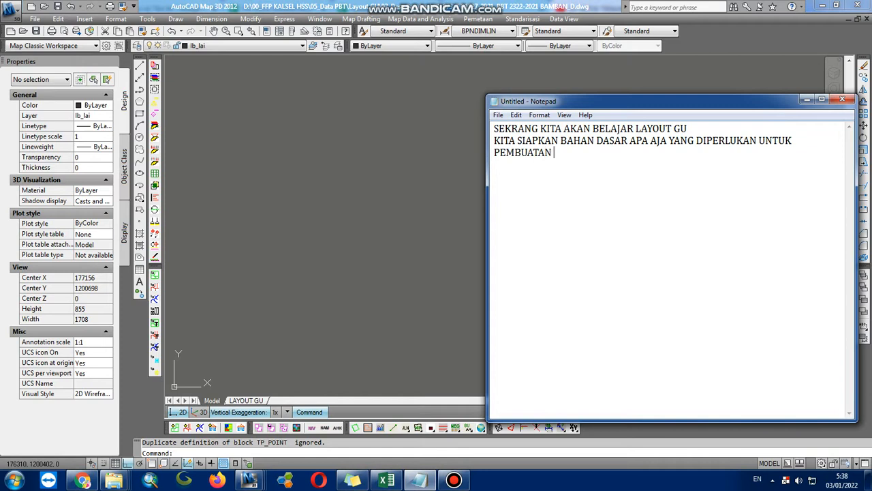
type("N LAYOUT GU...")
Add a new line to the note reading "MARI KITA MULAI SEKARANG".
key("Return")
type("MARI")
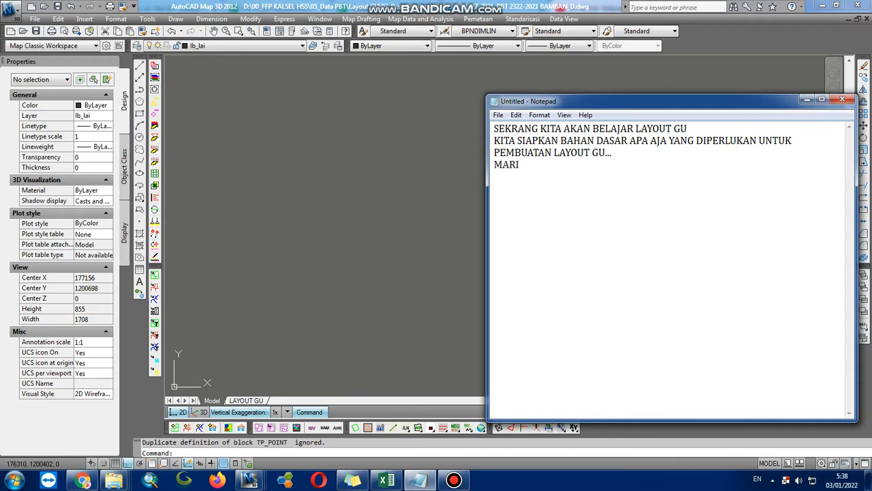
type(" KITA MULAI SEKARANG")
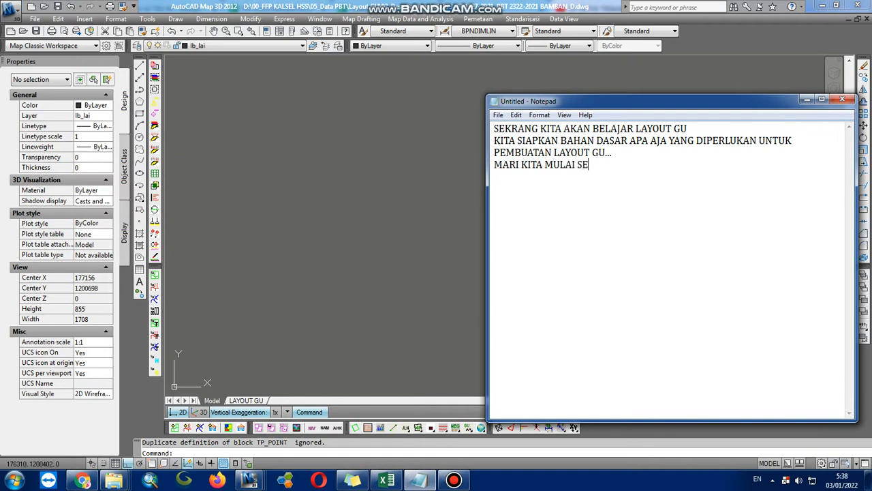
Switch to AutoCAD Map and set the color of all objects in both parcel groups to ByLayer.
key("alt+Tab")
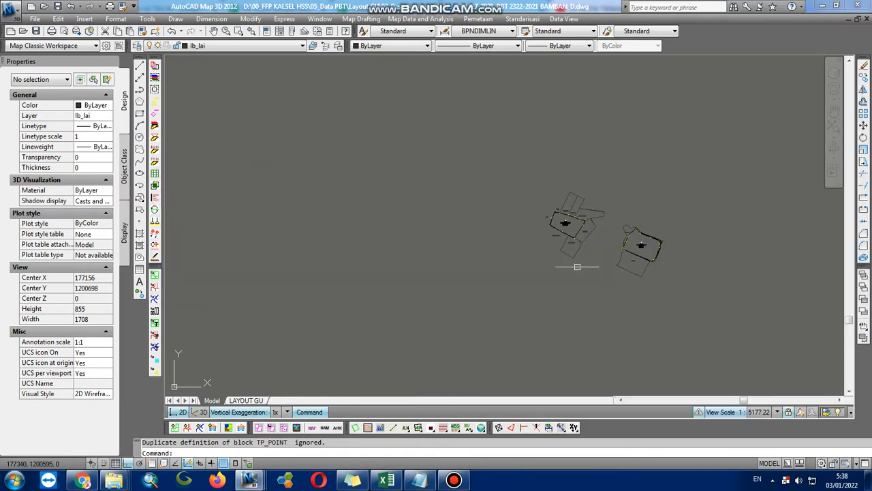
scroll(477, 250, "up", 3)
scroll(477, 249, "up", 2)
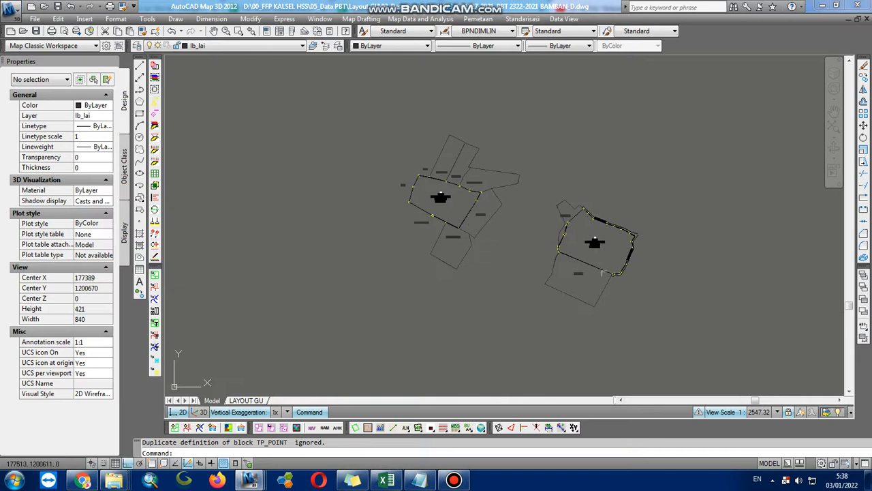
scroll(584, 266, "up", 1)
scroll(404, 217, "down", 2)
left_click(589, 307)
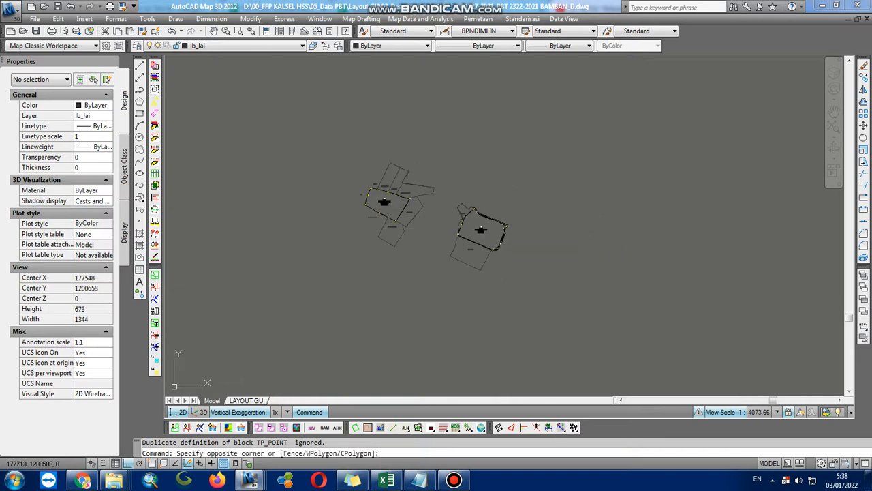
left_click(280, 121)
left_click(388, 46)
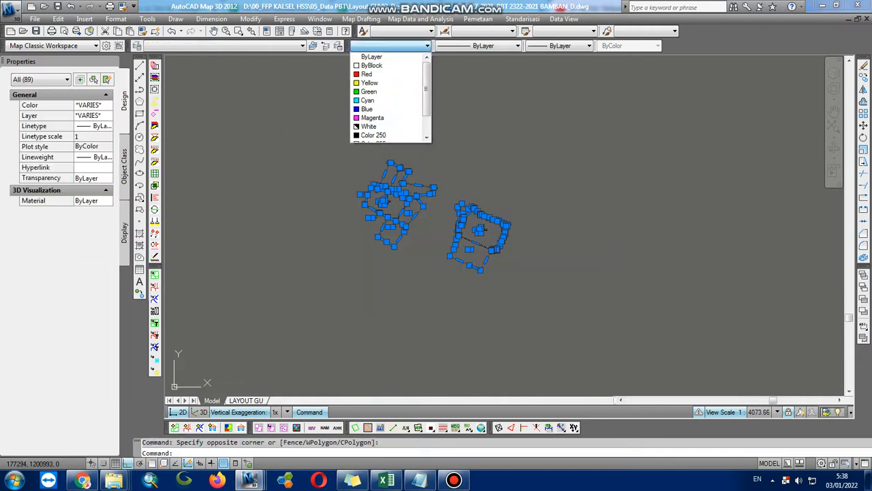
left_click(371, 56)
scroll(385, 214, "up", 6)
key("Escape")
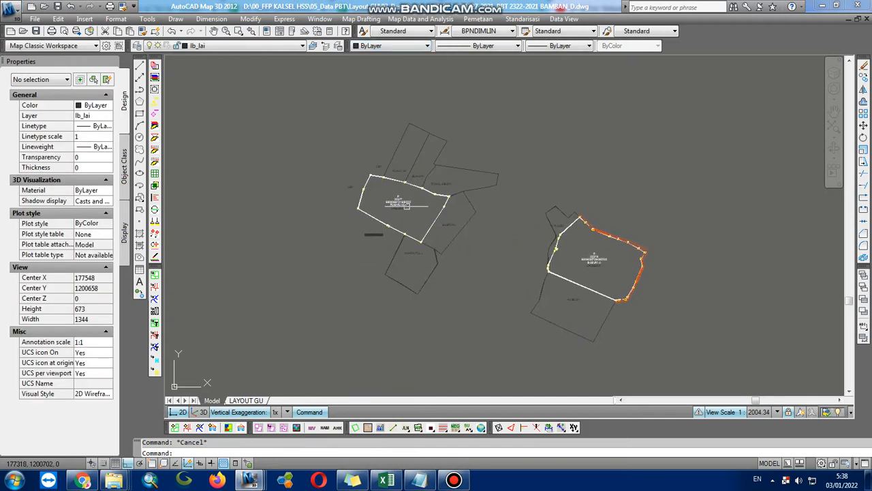
Select a TP_POINT block on the lower parcel boundary together with all similar blocks in the drawing.
scroll(385, 217, "up", 3)
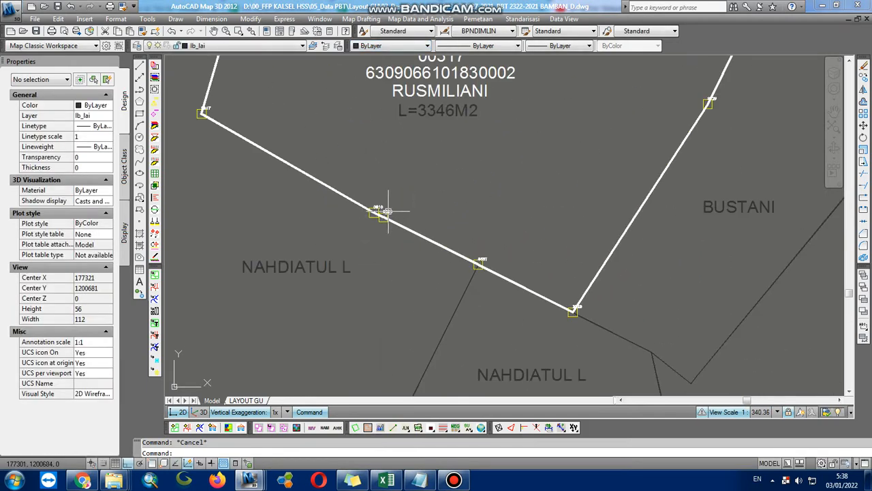
left_click(384, 213)
right_click(395, 214)
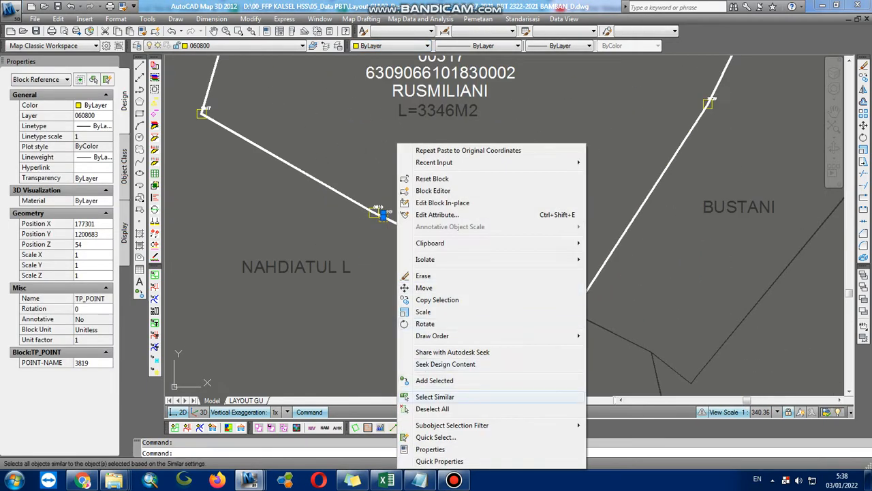
left_click(435, 397)
scroll(434, 237, "down", 5)
scroll(434, 237, "down", 3)
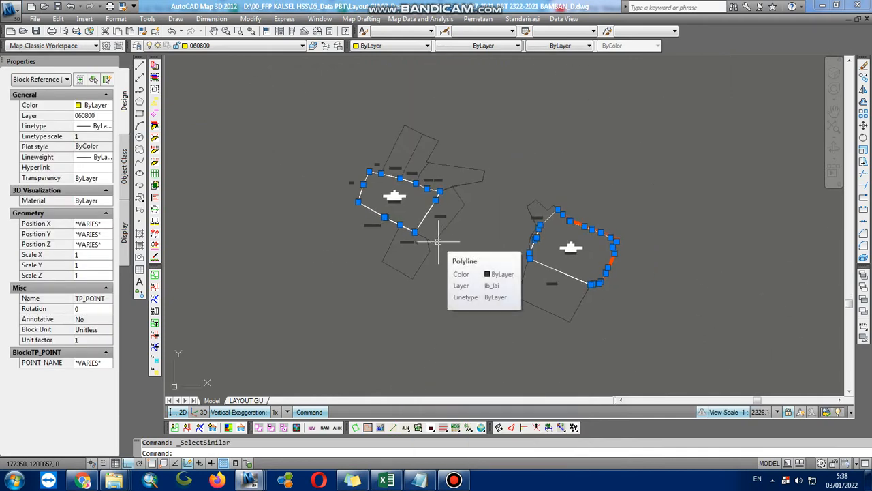
With BATTMAN, set the color of the TP_POINT block's POINT-NAME attribute to Yellow and accept the changes.
type("B")
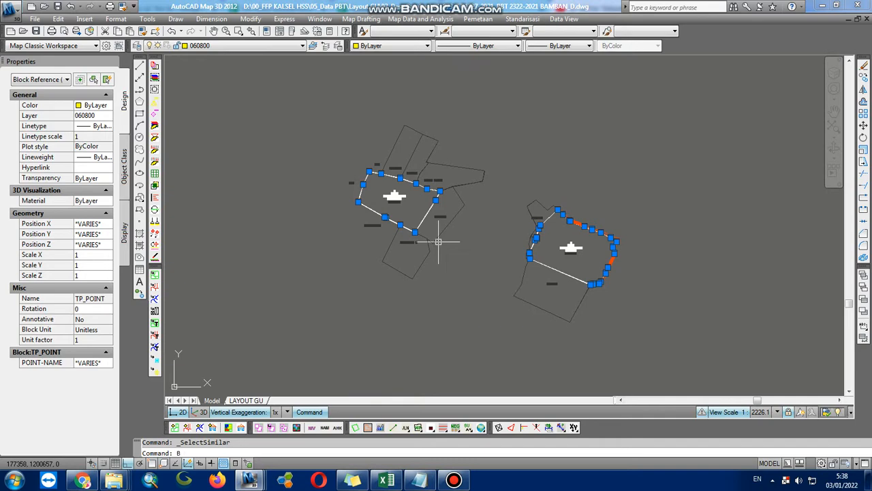
type("ATT")
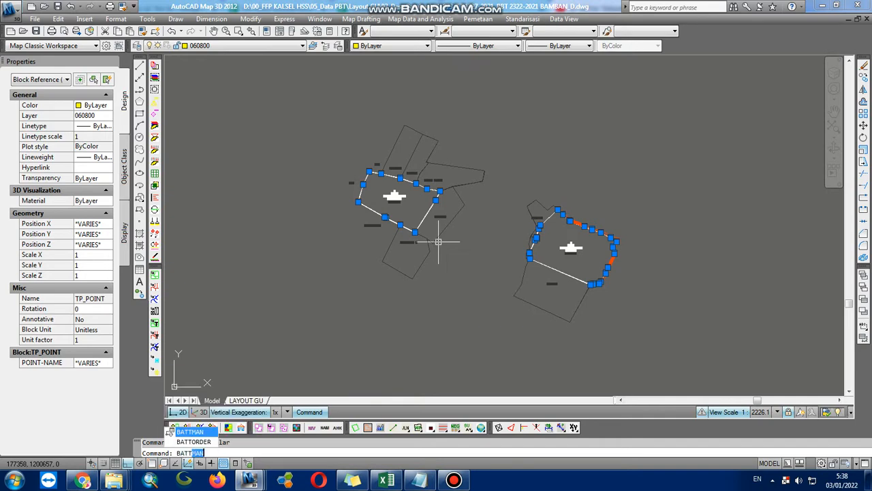
key("Return")
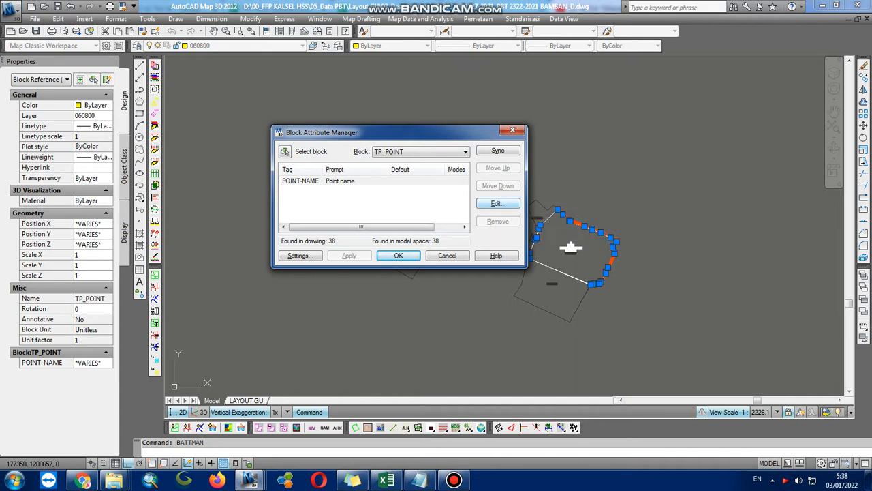
left_click(498, 203)
left_click(361, 176)
left_click(365, 230)
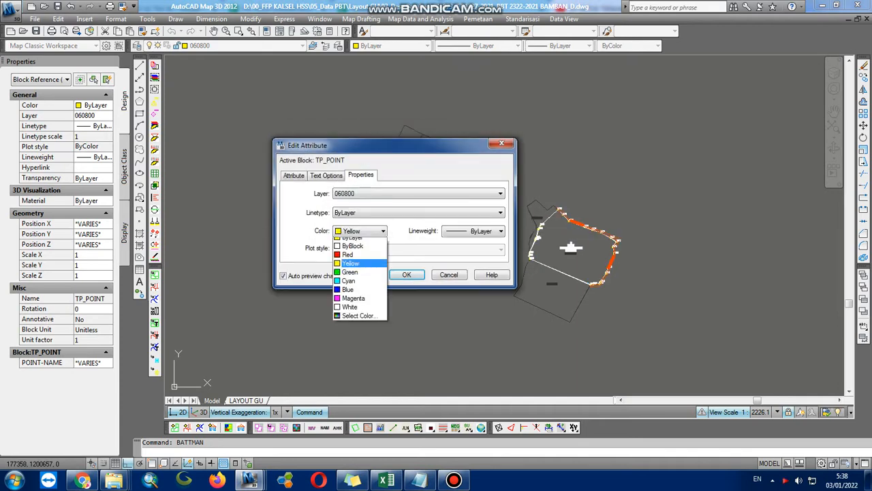
left_click(357, 263)
left_click(407, 275)
left_click(406, 282)
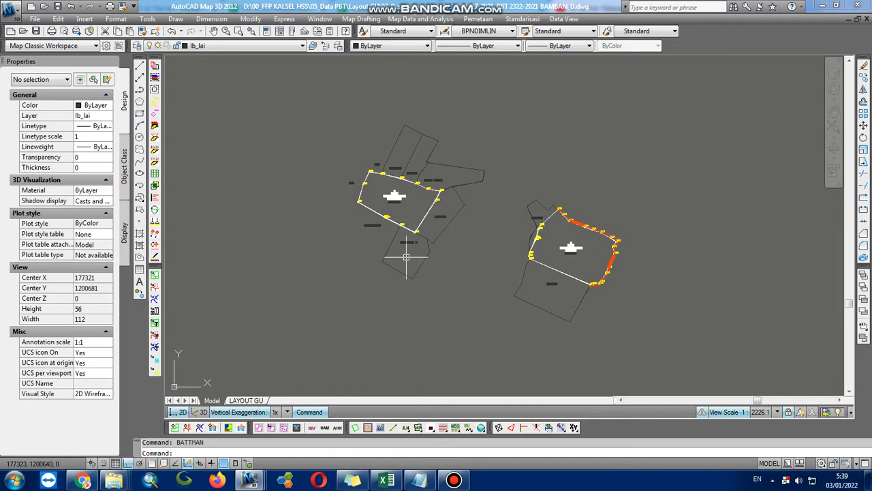
Start a new data extraction and save it as "Data Extraction" in My Documents, replacing the existing file.
type("datae")
key("Return")
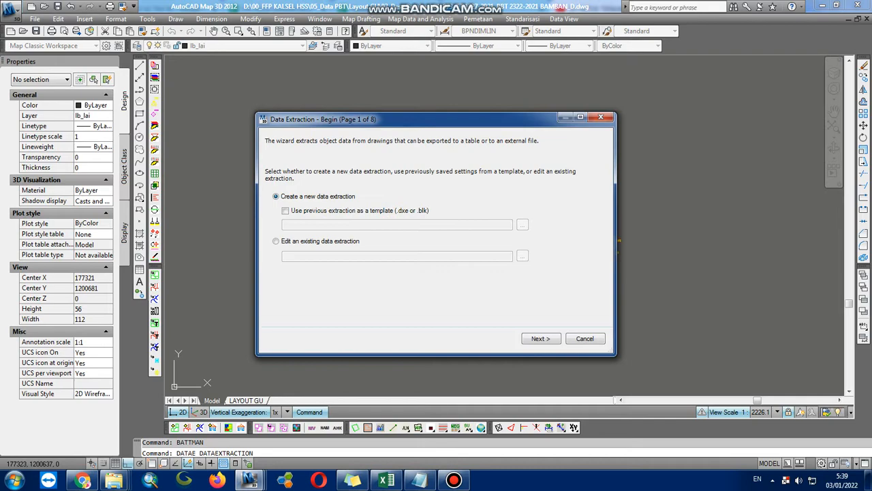
key("Return")
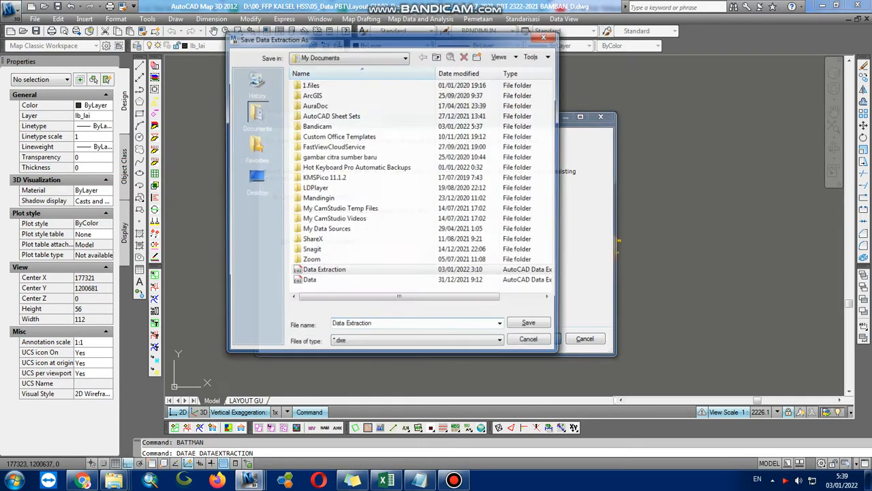
key("Return")
key("Return")
Set the data source to selected objects in the current drawing and pick everything in both parcel groups.
key("Down")
key("Tab")
key("Return")
scroll(475, 244, "down", 2)
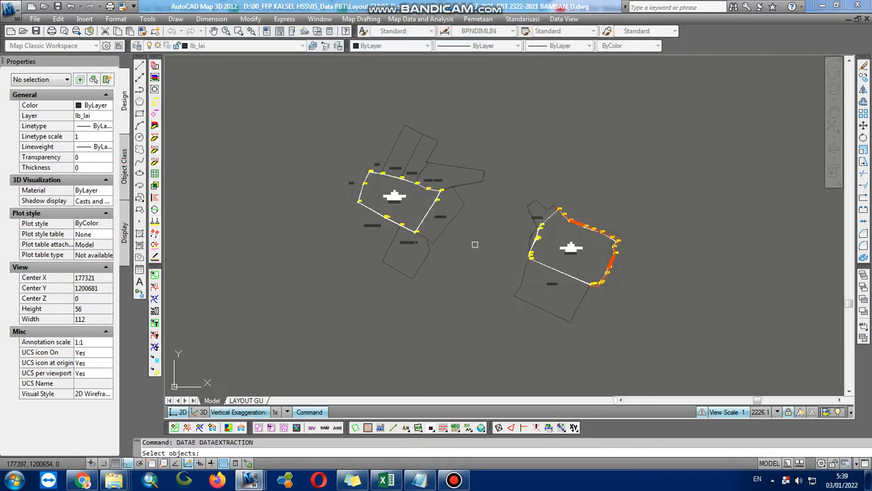
left_click(635, 358)
left_click(274, 111)
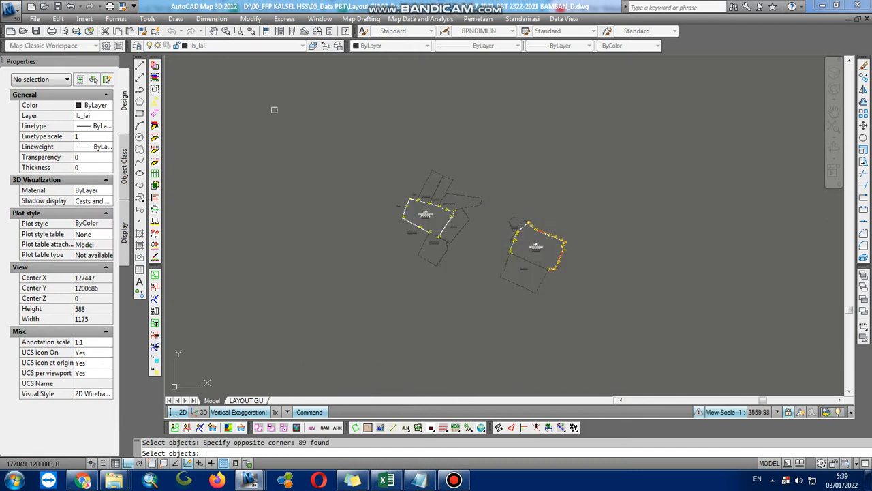
key("Return")
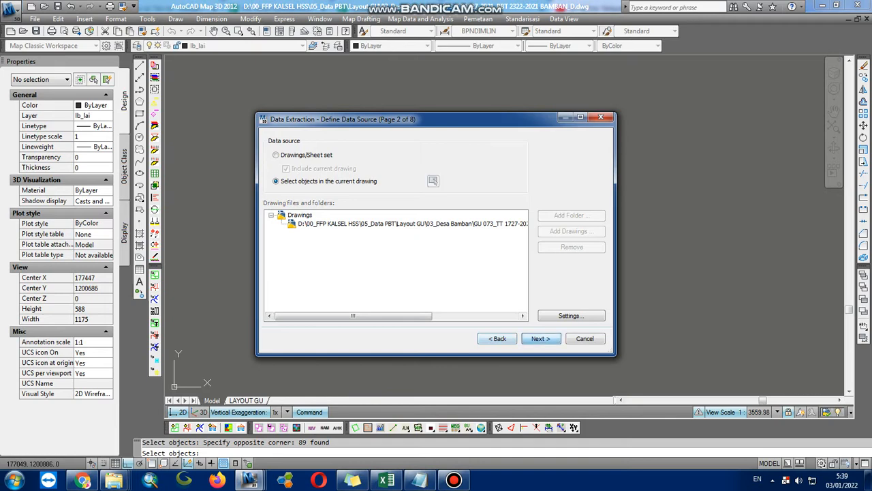
Exclude Attribute Definition, Point, Polyline and Text from the extraction, keeping only the TP_POINT block.
left_click(540, 339)
left_click_drag(304, 172, 305, 208)
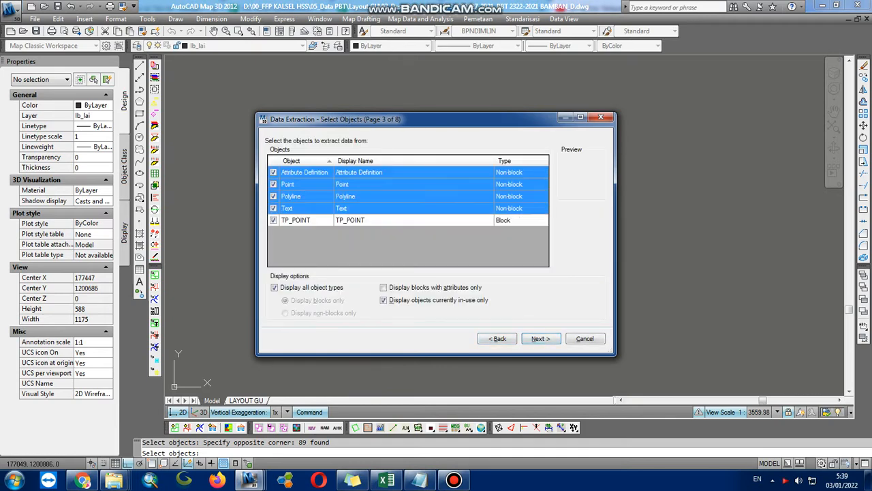
left_click(540, 339)
Limit the extracted properties to POINT-NAME, Position X and Position Y, filtering out the 3D Visualization, Drawing, General and Misc categories.
left_click(534, 187)
left_click(534, 203)
left_click(535, 211)
left_click(534, 228)
left_click_drag(296, 247, 296, 307)
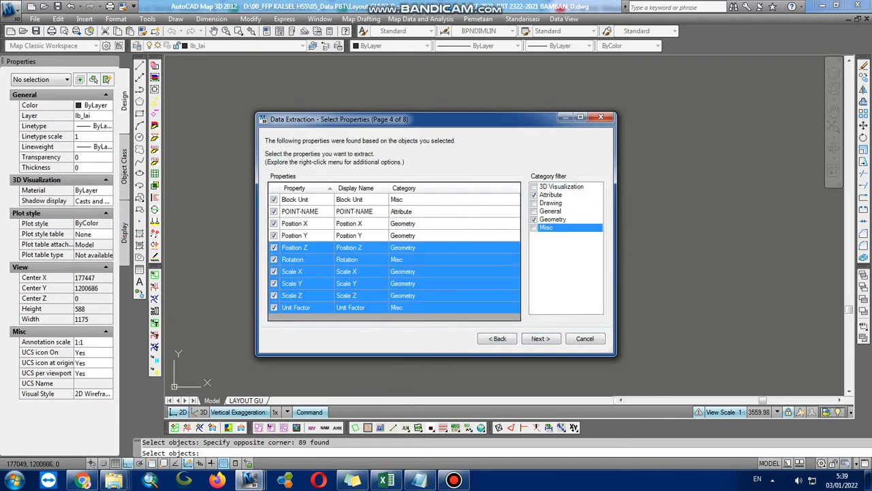
left_click(295, 200, "ctrl")
key("space")
left_click(541, 339)
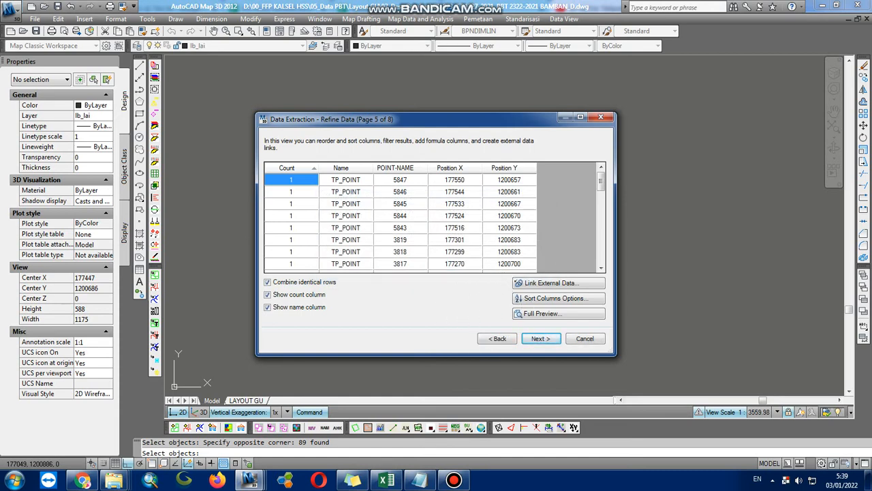
Set the cell format of the Position X and Position Y columns to Decimal.
right_click(457, 168)
left_click(509, 250)
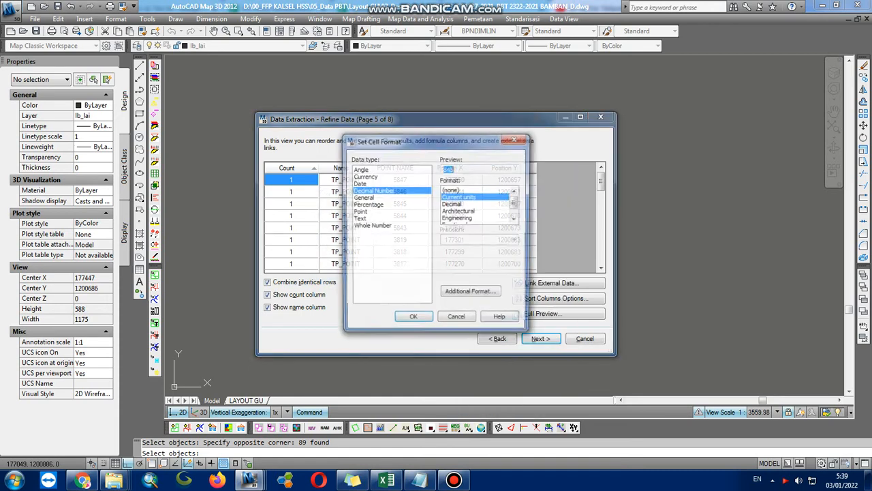
left_click(461, 203)
left_click(413, 316)
right_click(505, 167)
left_click(557, 249)
left_click(461, 203)
left_click(413, 317)
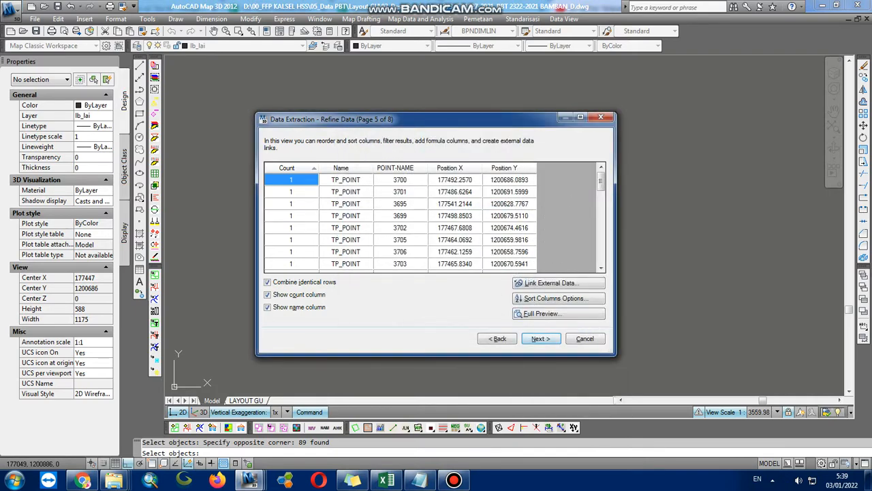
Export the extraction to the external file "GU 038_TT 1499-2021_PBT 2179-2021 ANGKINANG SELATAN_A.xls", replacing the existing file, and finish the wizard.
left_click(540, 339)
left_click(282, 173)
left_click(453, 188)
left_click(531, 337)
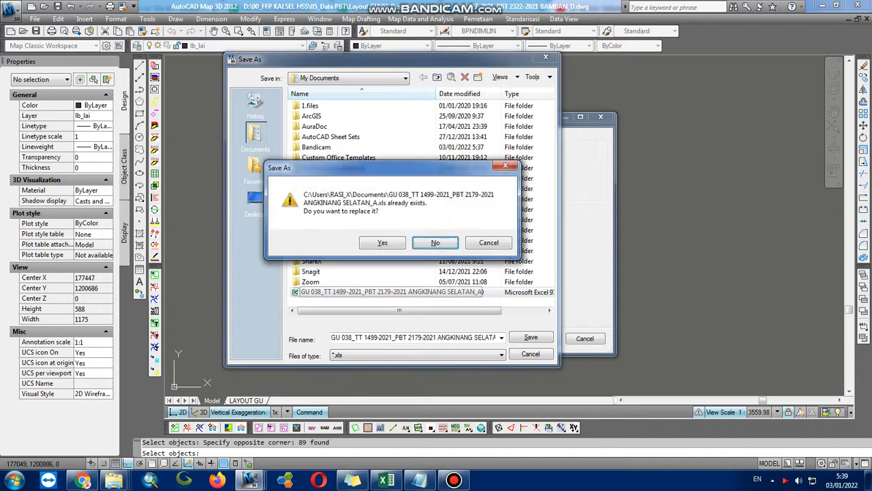
left_click(384, 241)
left_click(540, 339)
left_click(540, 339)
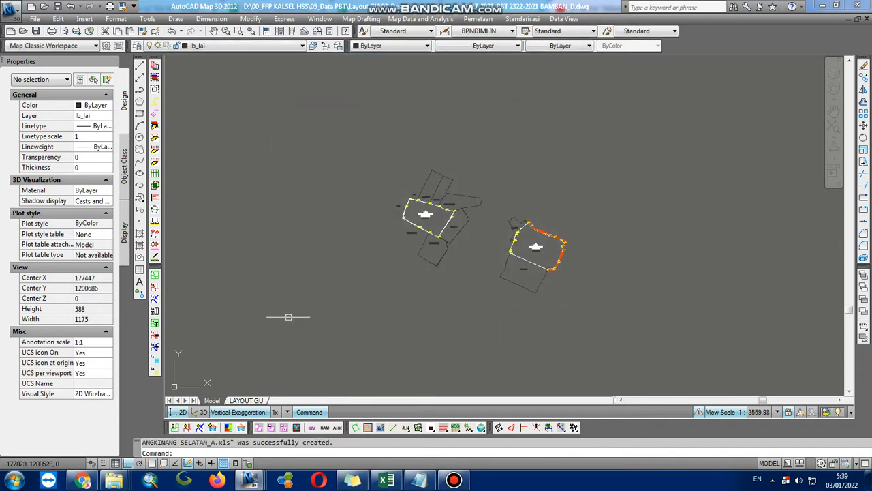
Open the exported GU 038 ANGKINANG SELATAN_A spreadsheet from the Documents folder in Excel.
mouse_move(113, 480)
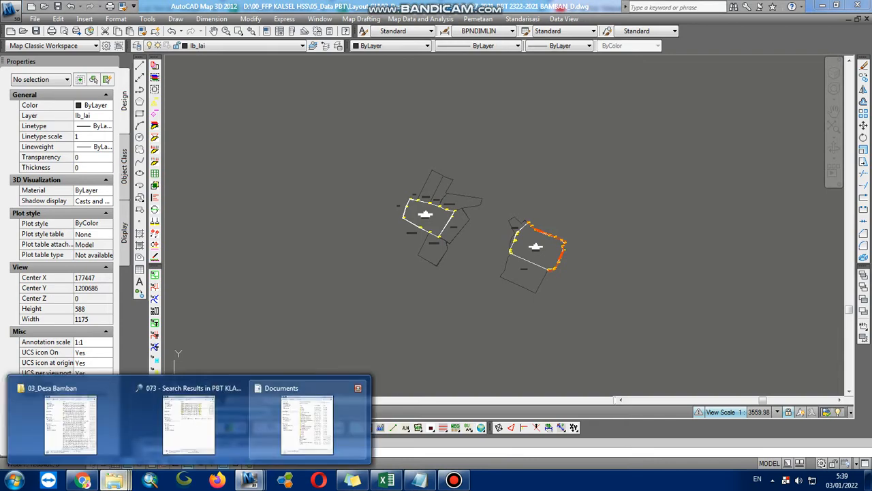
left_click(306, 422)
double_click(382, 357)
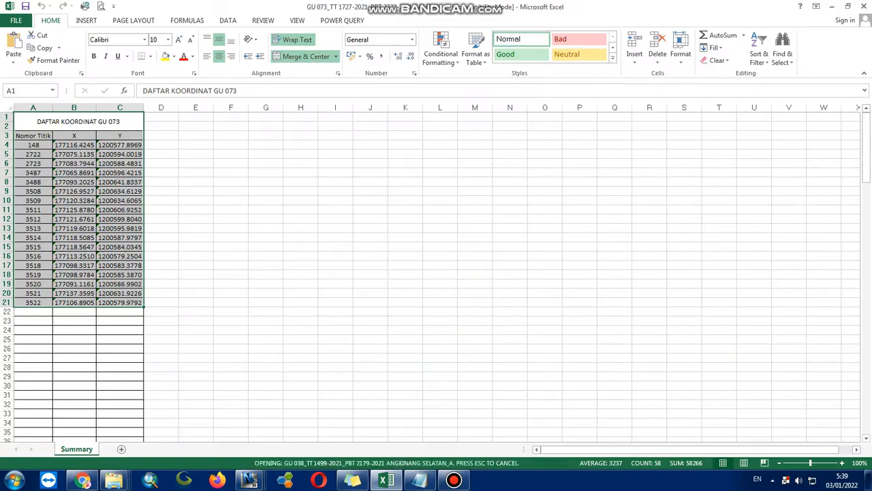
Convert the text-stored values in the POINT-NAME column to numbers, from C2 down to the last row.
key("Right")
key("Right")
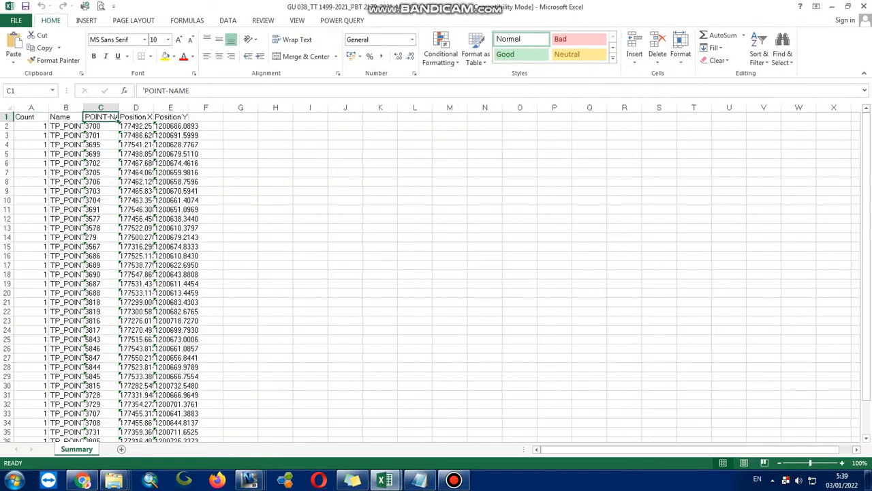
key("Down")
key("ctrl+shift+Down")
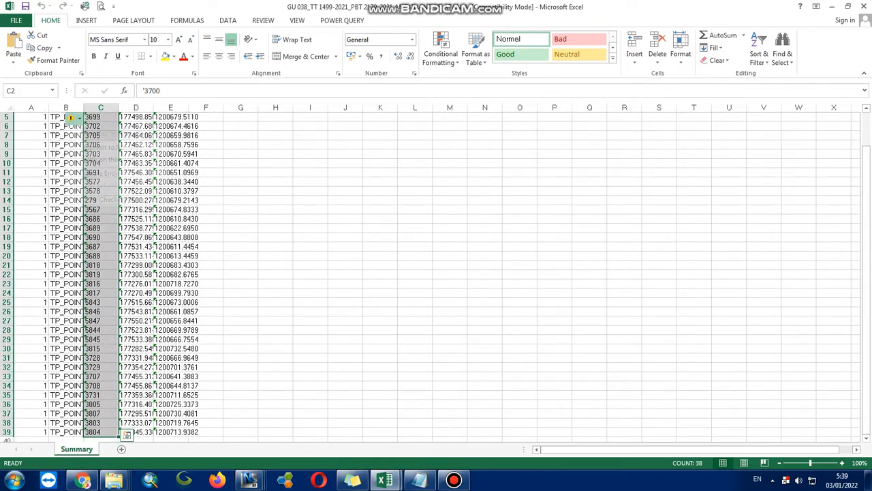
left_click(71, 117)
left_click(109, 146)
key("ctrl+Up")
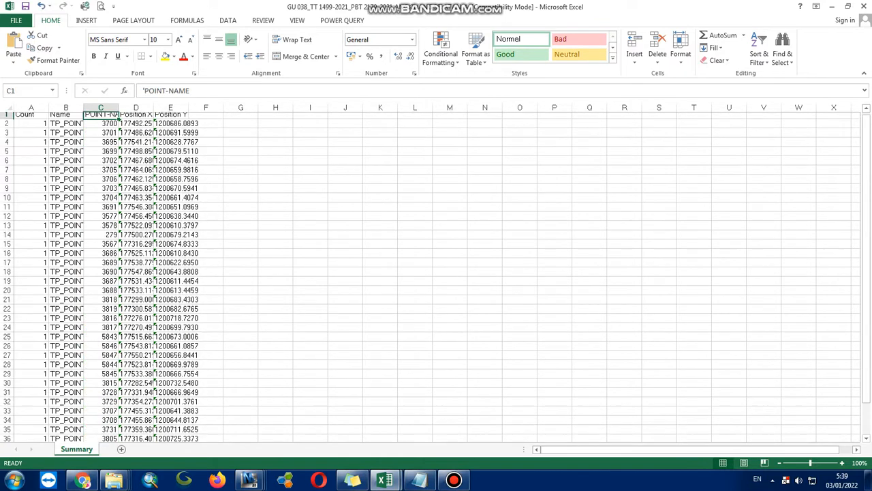
Add filters to the header row and sort the table by POINT-NAME from smallest to largest.
key("alt+a")
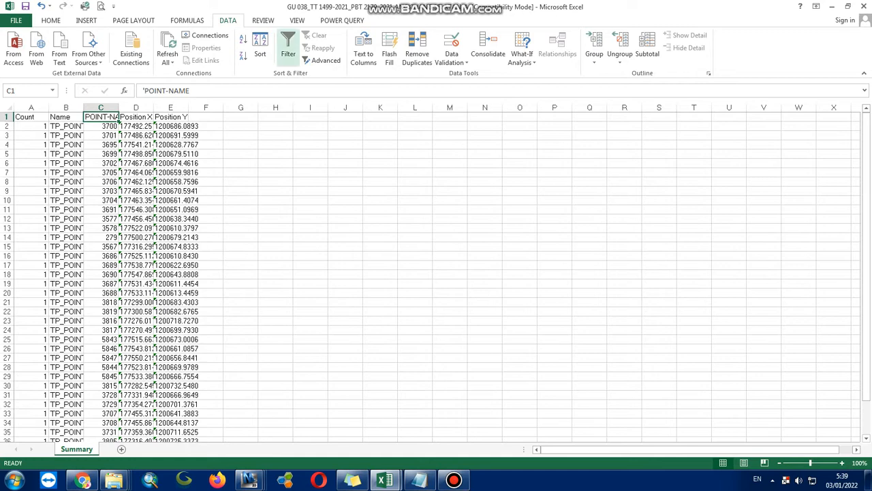
key("t")
key("alt+Down")
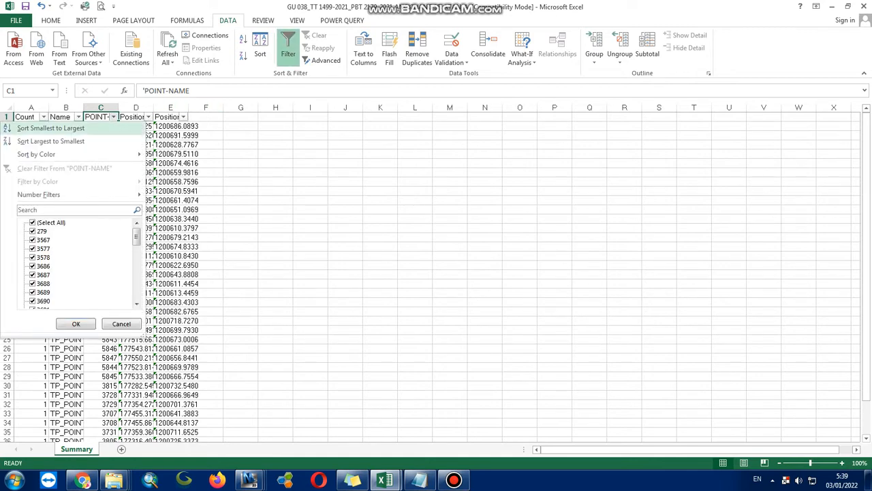
key("Return")
Switch to the GU 073 coordinate list workbook and save it as "GU 073_TT 1727-2021_PBT 2322-2021 BAMBAN_D" in the 03_Desa Bamban folder.
key("alt+Tab")
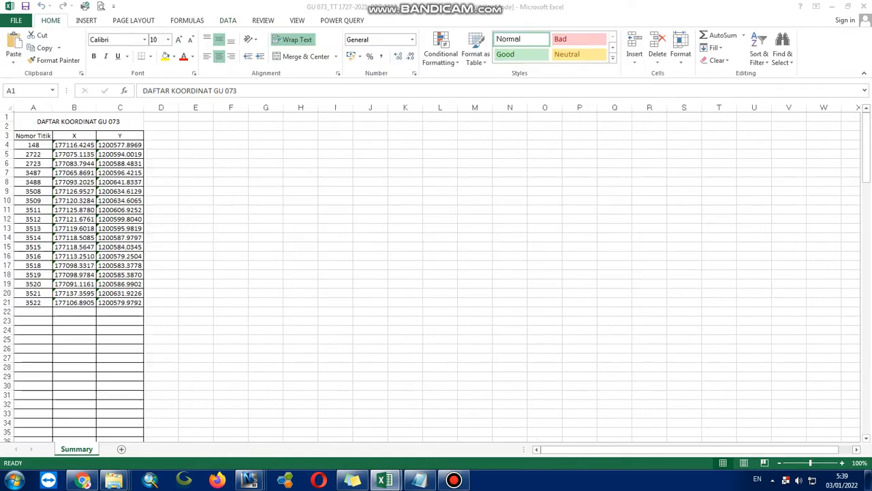
key("ctrl+a")
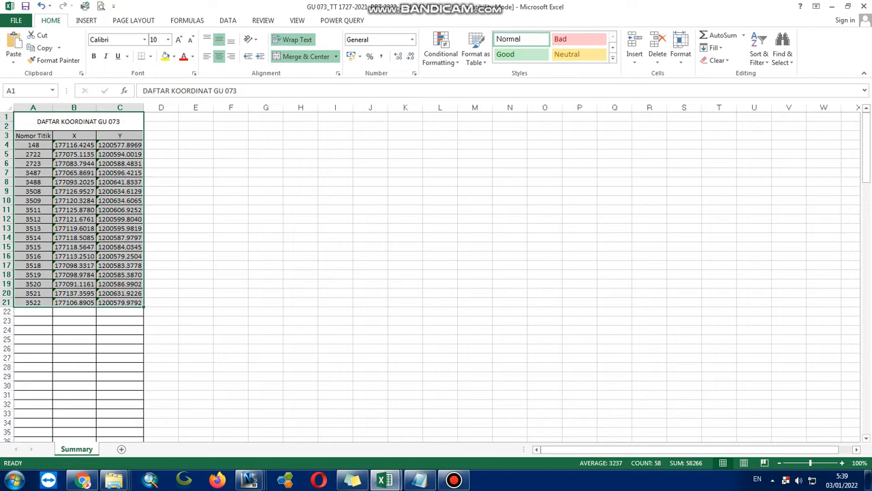
key("alt")
key("f")
key("a")
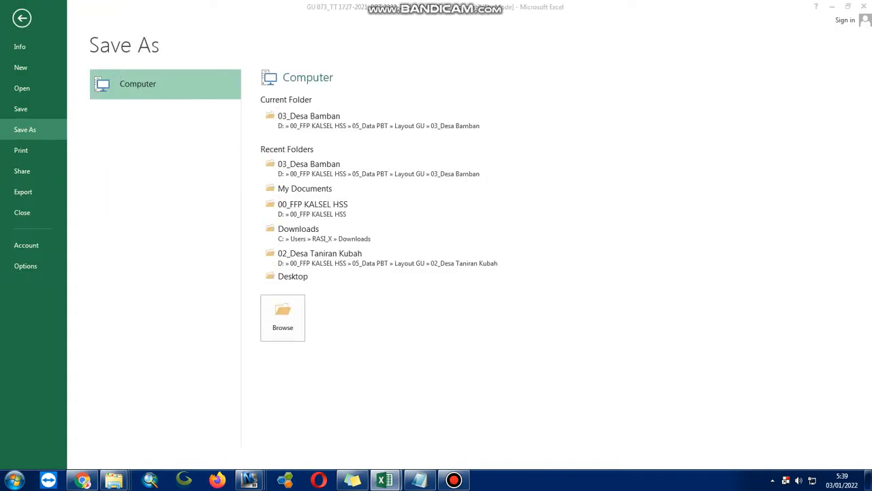
key("b")
key("Right")
type("d")
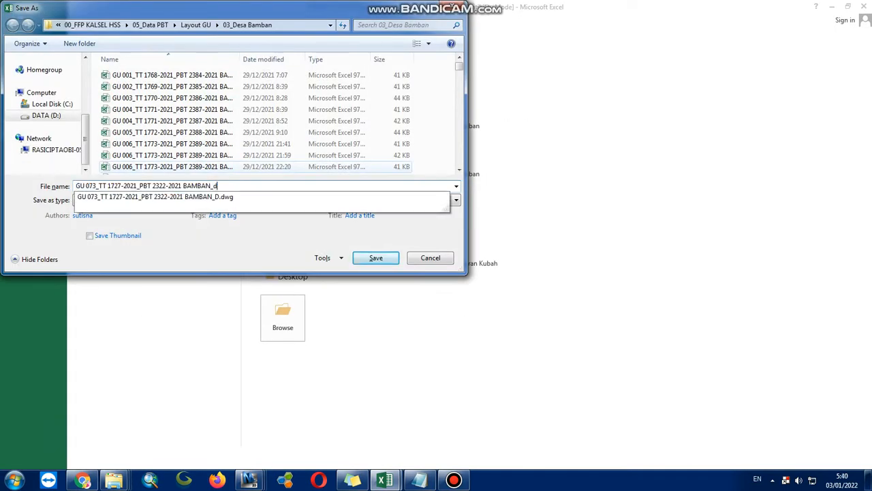
key("BackSpace")
type("D")
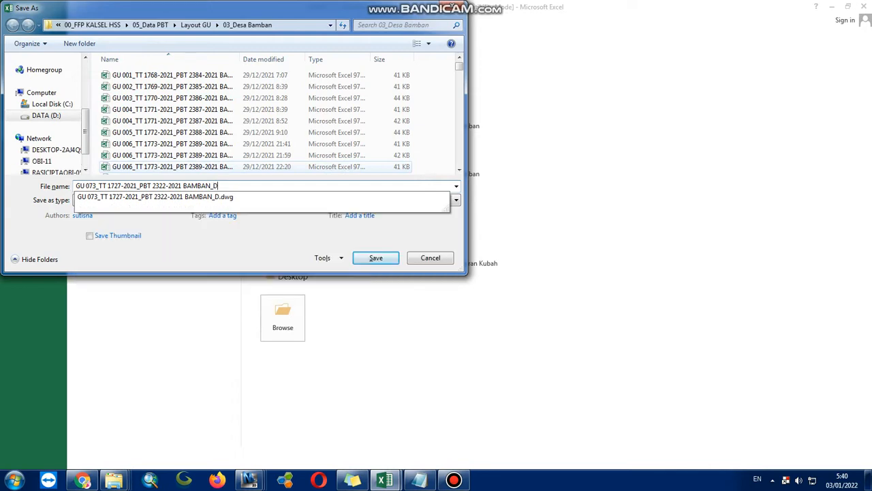
key("Return")
Clear the old point numbers and X/Y coordinates from the list, from A4 to the last filled row.
key("Down")
key("Down")
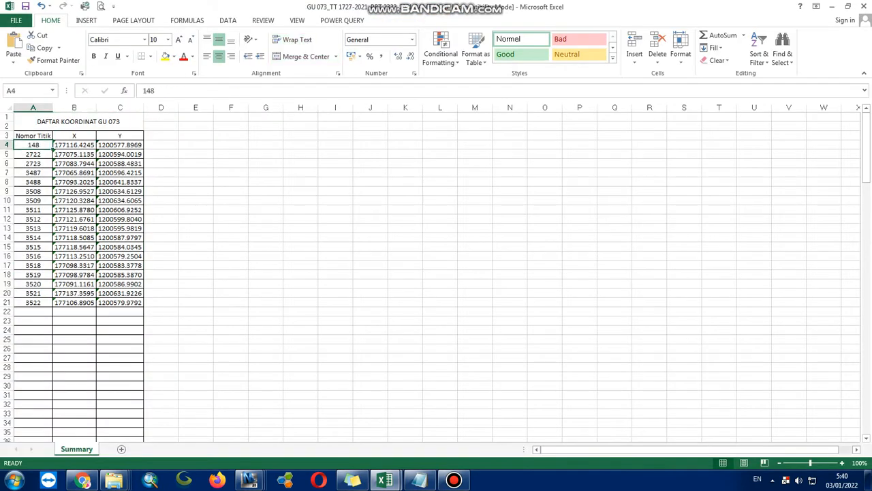
key("ctrl+shift+Right")
key("ctrl+shift+Down")
key("Delete")
Copy the sorted point names and X/Y positions from the GU 038 export and paste them as values at A4 of the coordinate list.
key("alt+Tab")
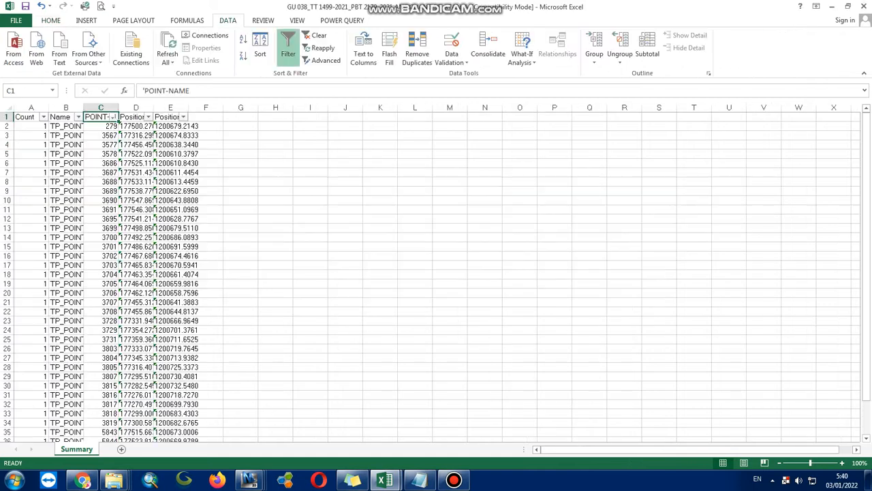
key("Down")
key("ctrl+shift+Right")
key("ctrl+shift+Down")
key("ctrl+c")
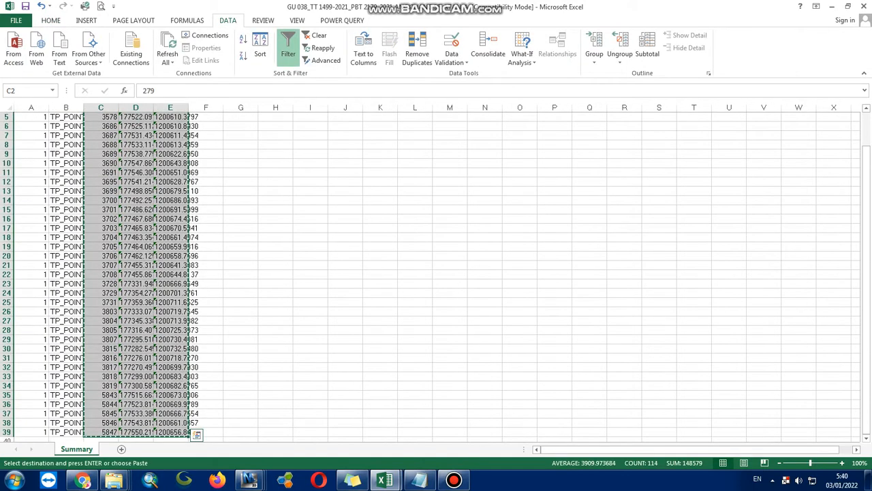
key("alt+Tab")
right_click(39, 141)
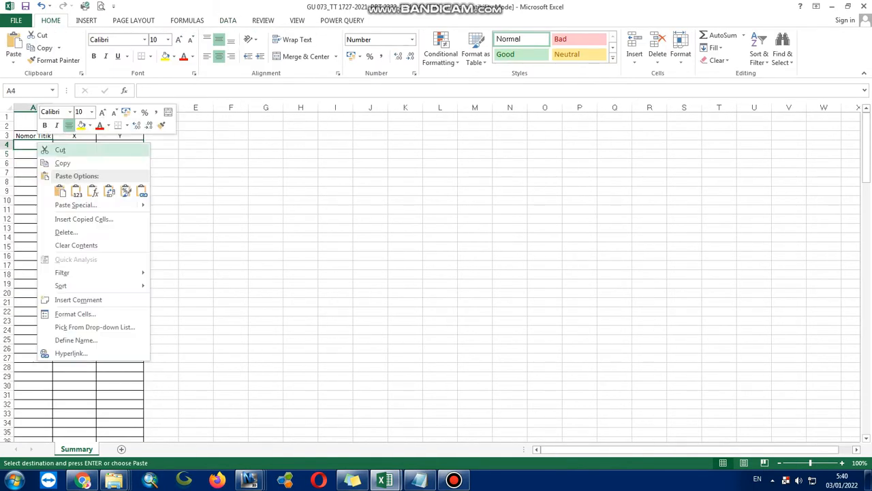
left_click(76, 190)
Close the GU 038 export workbook, keeping the copied data on the clipboard, and select the coordinate list's title cell.
key("alt+Tab")
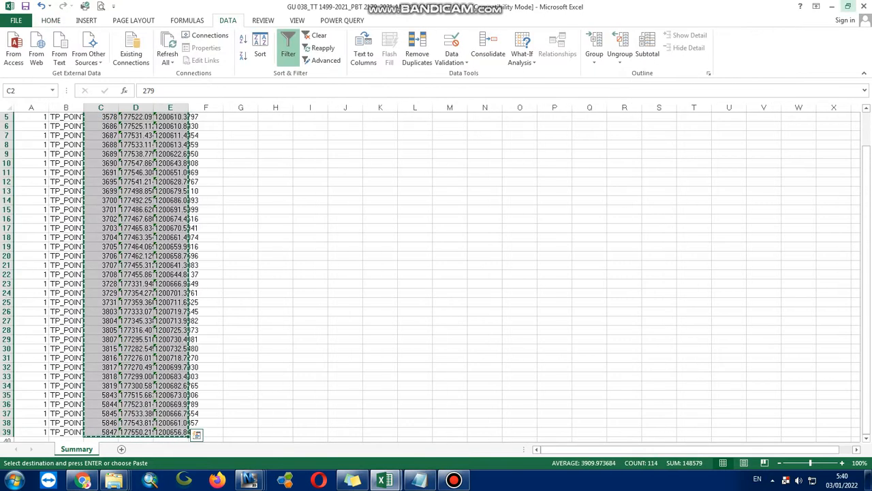
left_click(864, 6)
key("Return")
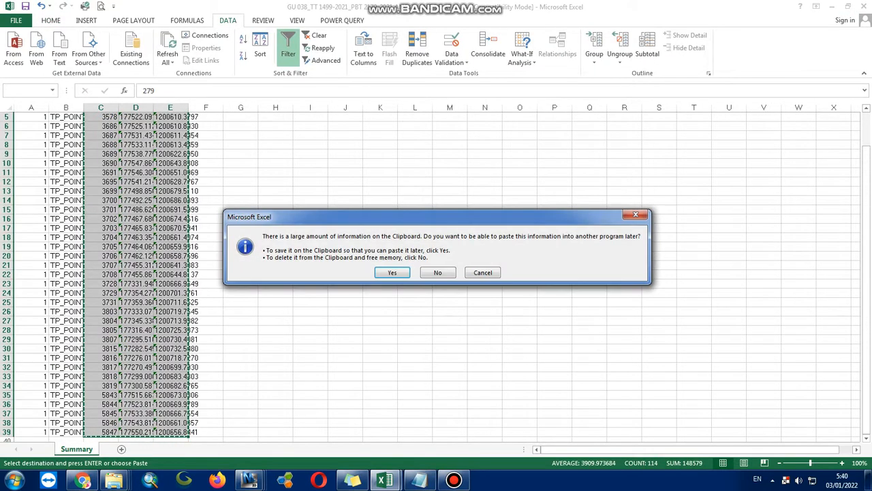
key("Return")
key("Up")
key("Up")
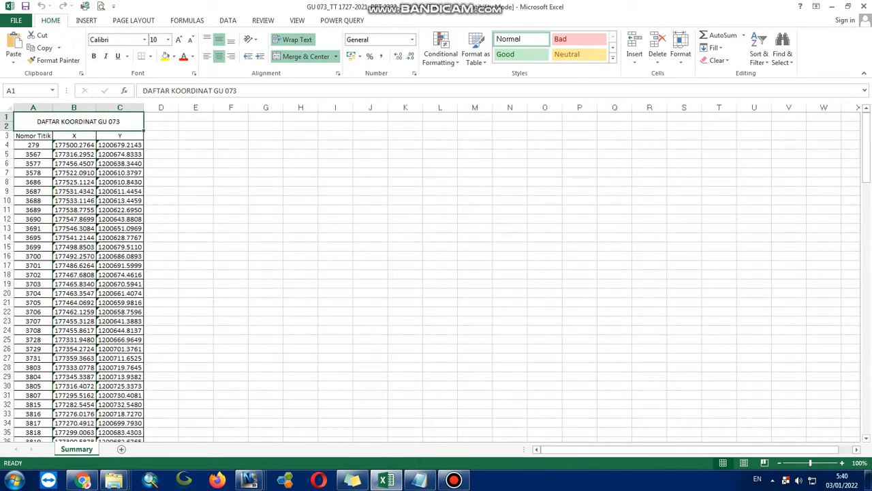
Switch to AutoCAD Map and delete the Kode Penggunaan layer with LAYDEL, choosing it by name.
key("alt+Tab")
key("alt+Tab")
key("alt+Tab")
key("Tab")
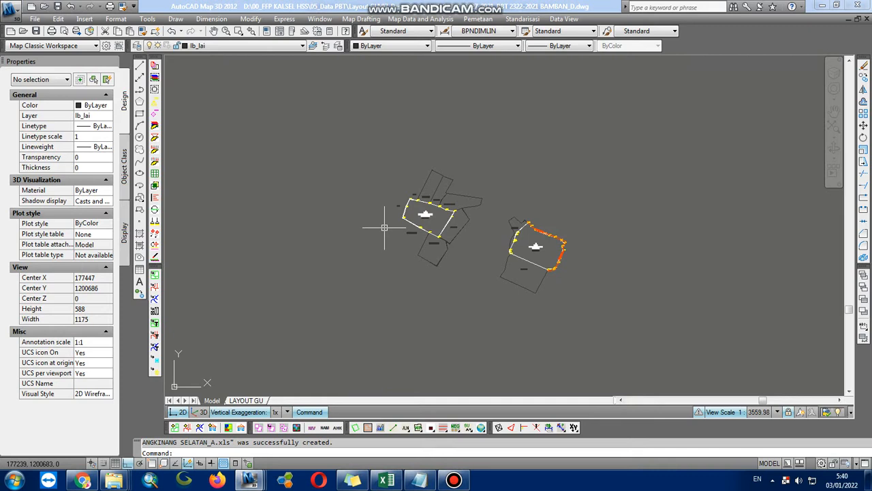
scroll(415, 244, "up", 2)
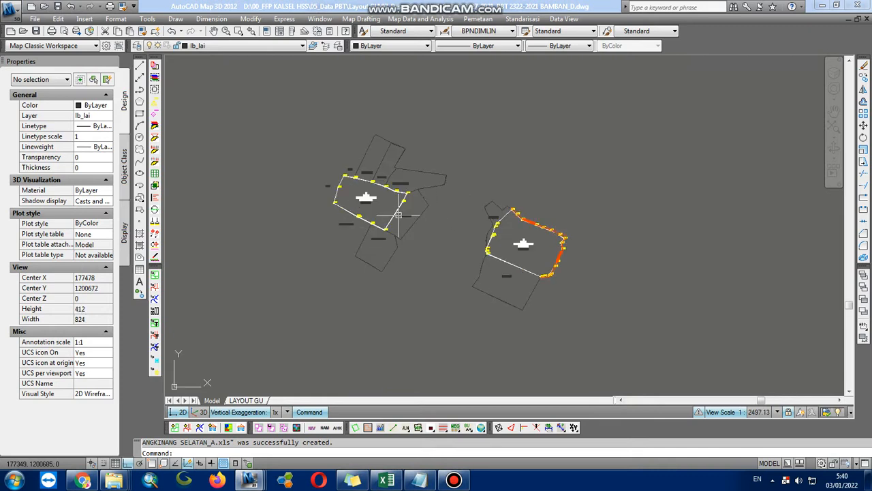
left_click(246, 45)
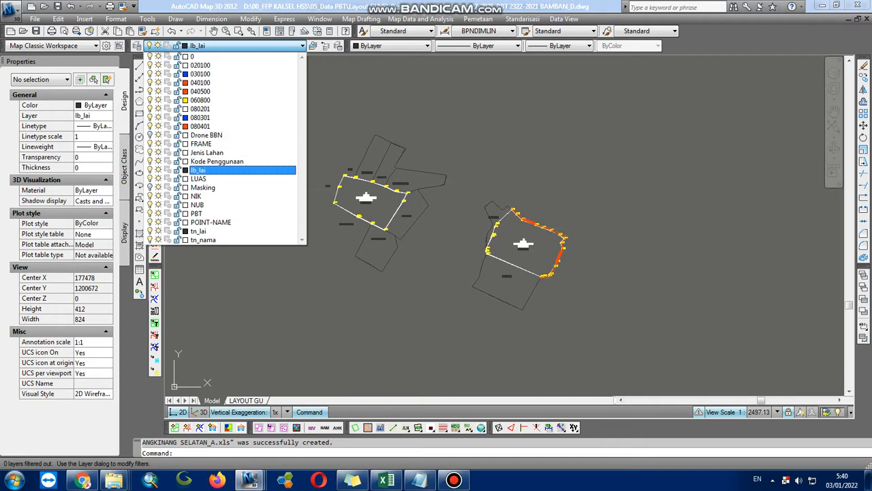
left_click(321, 325)
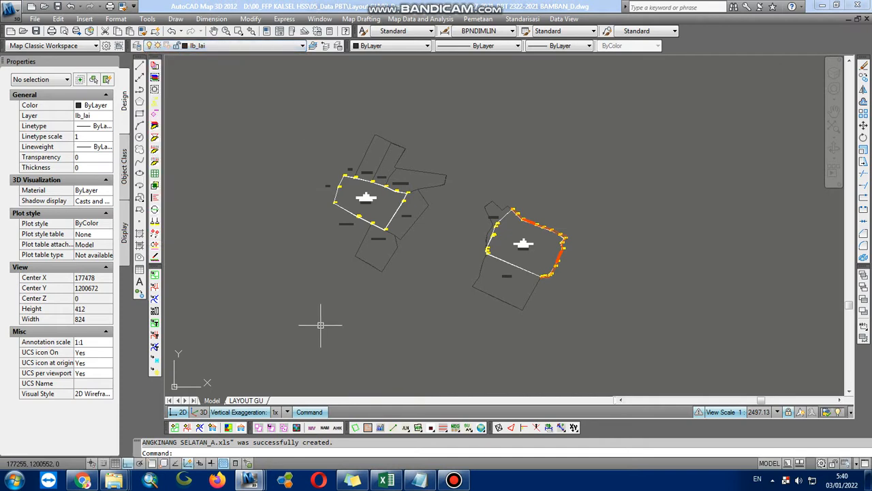
type("LAYDEL")
key("Return")
type("N")
key("Return")
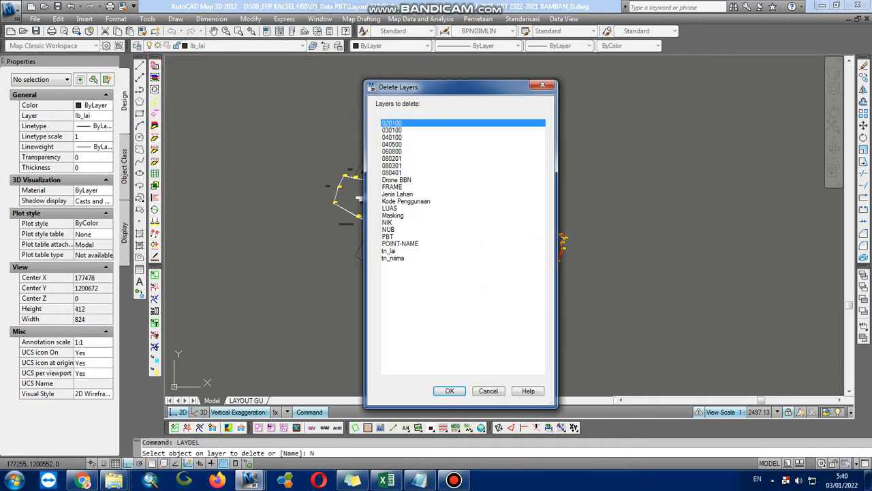
left_click(406, 201)
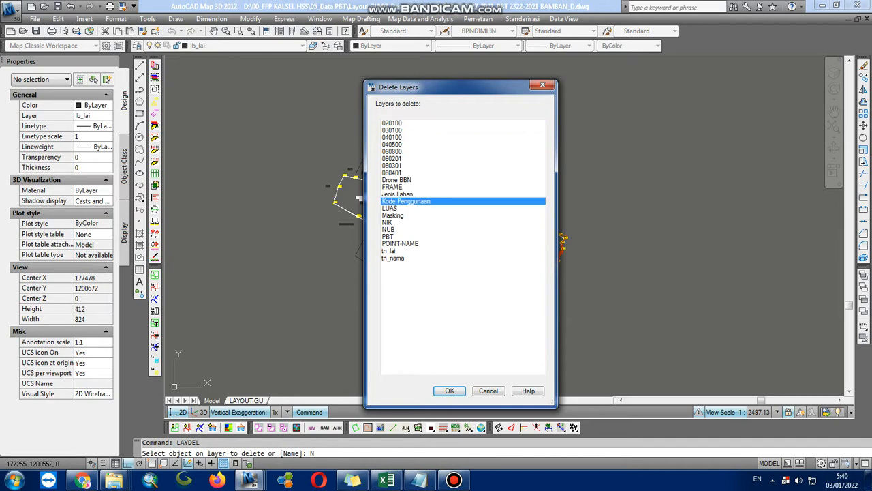
left_click(450, 390)
left_click(459, 250)
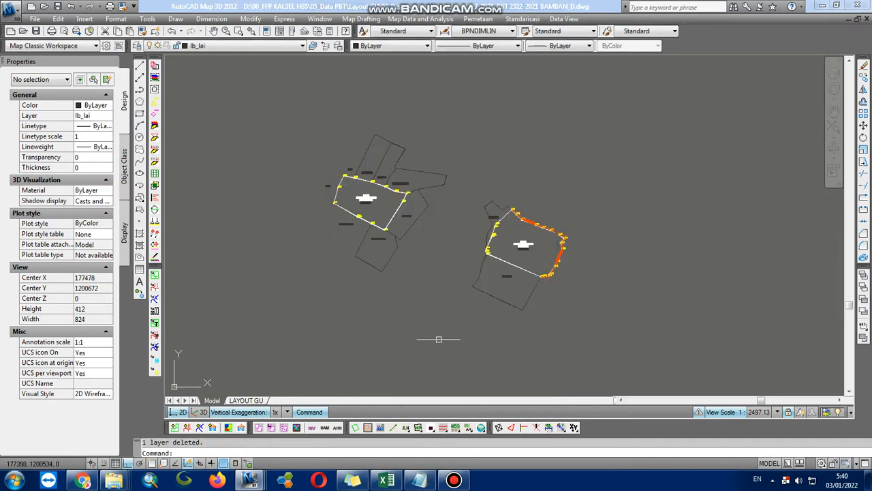
Turn off the NIK layer so the parcels' identity-number labels are hidden.
left_click(239, 46)
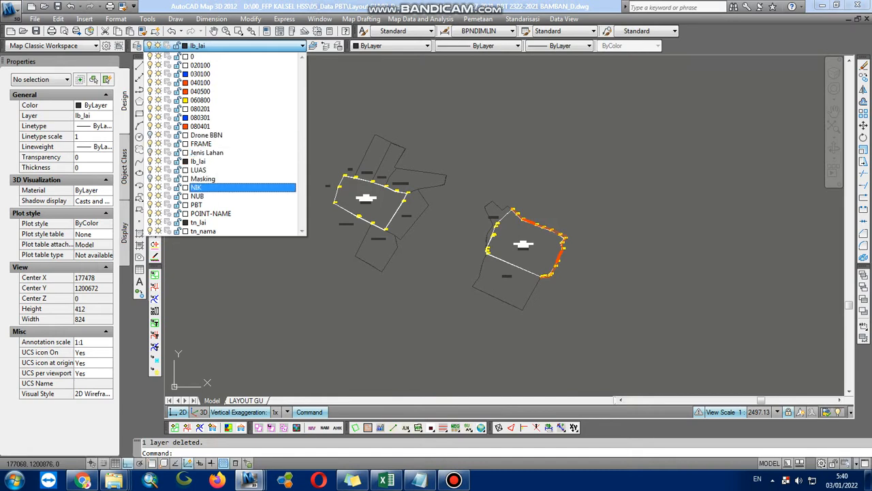
left_click(150, 196)
left_click(275, 317)
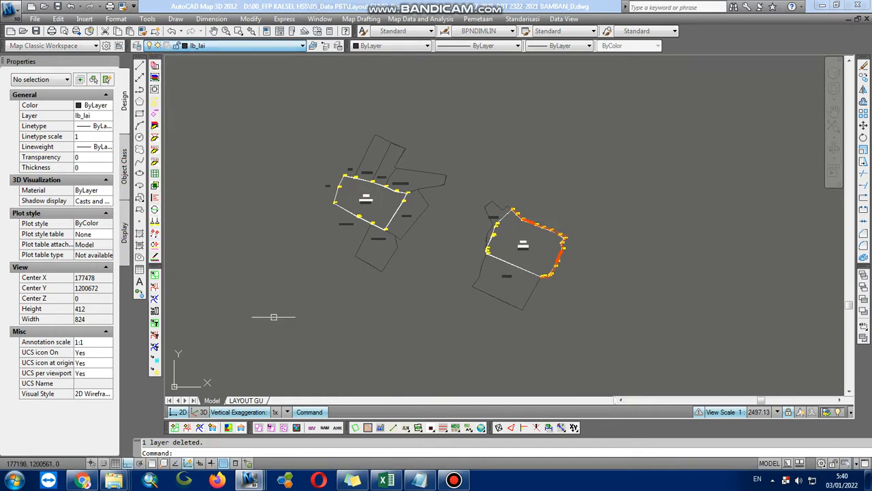
Select one parcel's labels and the JALAN TANI road text, and extend the selection to all similar texts.
scroll(360, 206, "up", 3)
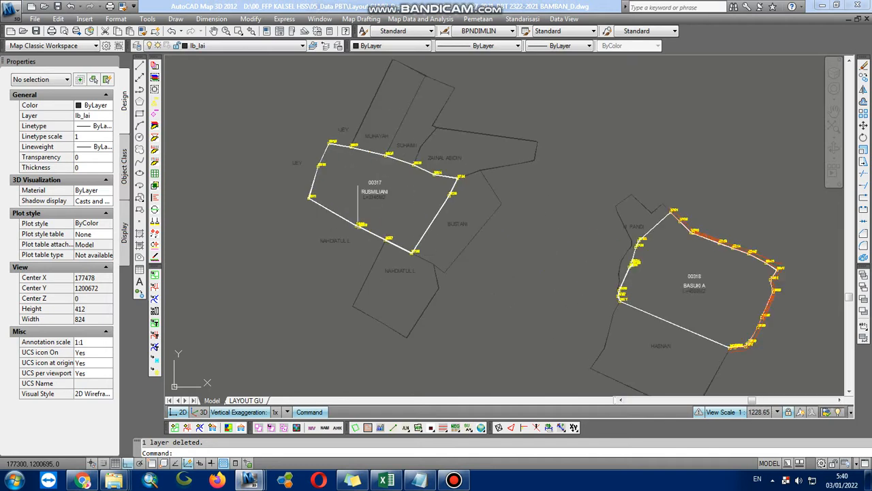
left_click(382, 212)
left_click(364, 170)
middle_click_drag(440, 229, 254, 170)
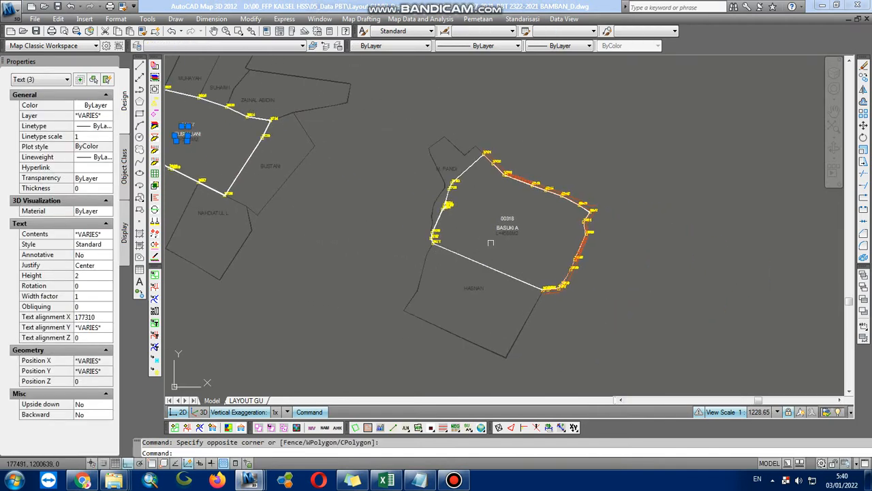
scroll(532, 181, "up", 5)
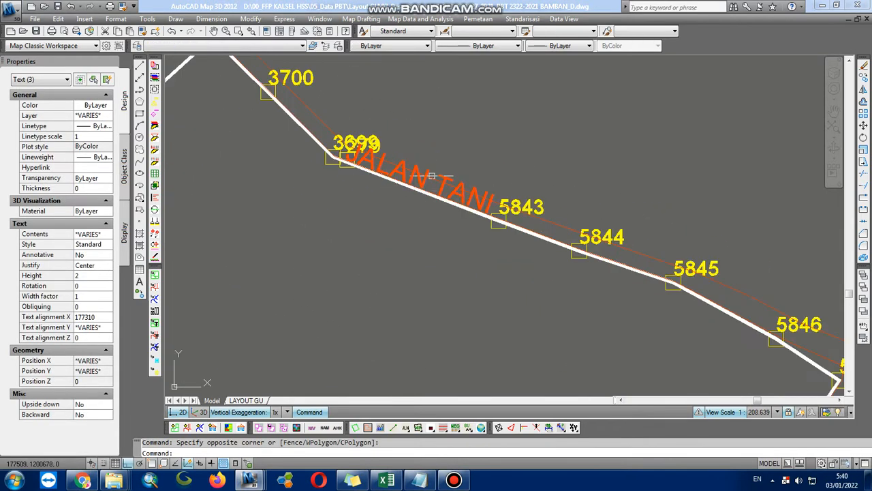
left_click(448, 175)
right_click(448, 151)
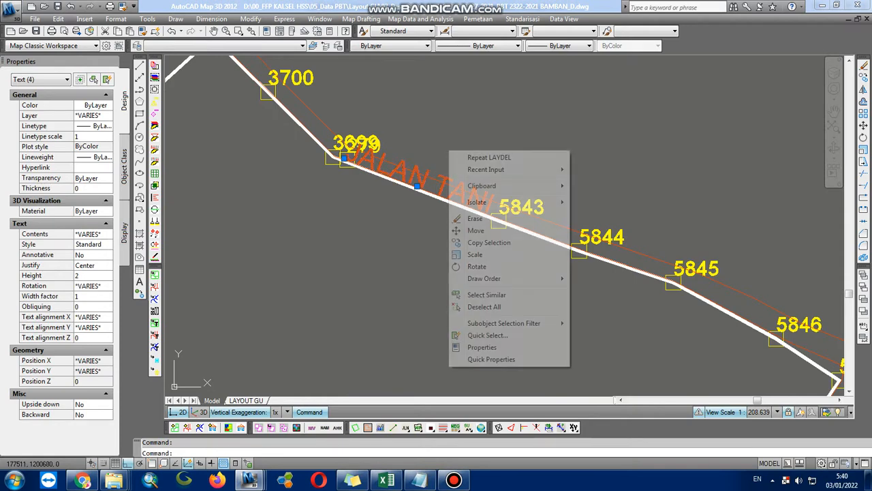
left_click(487, 294)
scroll(447, 265, "down", 10)
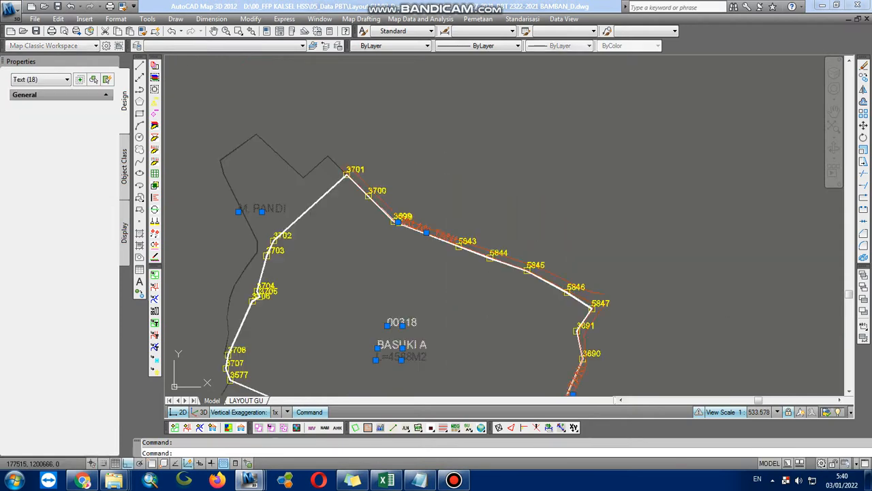
Change the selected label texts to Title case with TCASE.
type("TCASE")
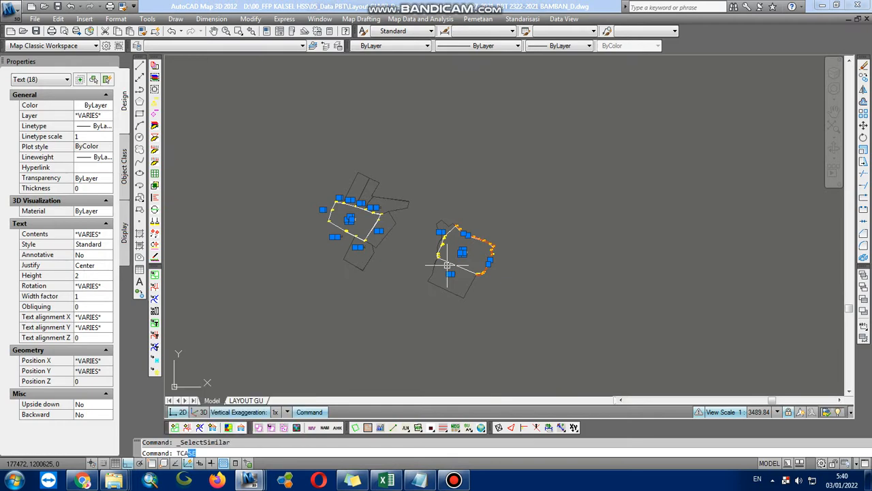
key("Return")
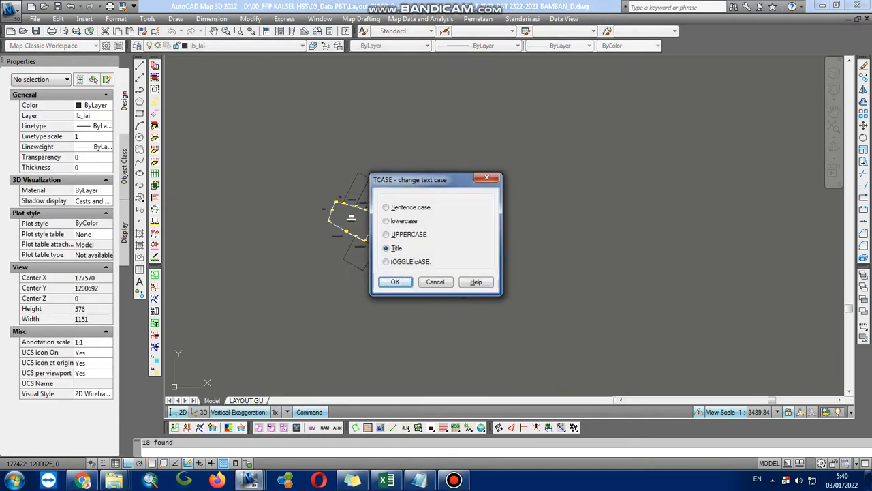
key("Return")
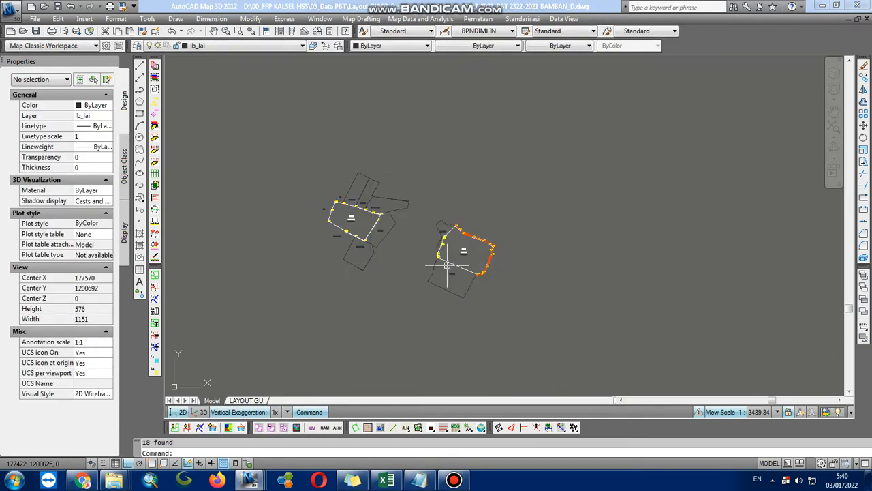
key("Escape")
scroll(364, 255, "up", 8)
middle_click_drag(380, 241, 415, 252)
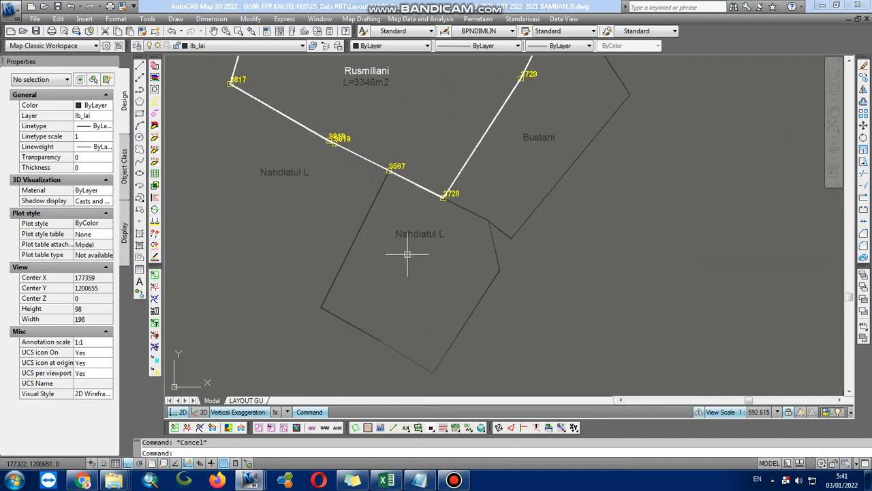
Move the neighbour's name label northwest of parcel 00318 slightly upward inside its own plot.
scroll(420, 180, "down", 2)
middle_click_drag(487, 233, 292, 204)
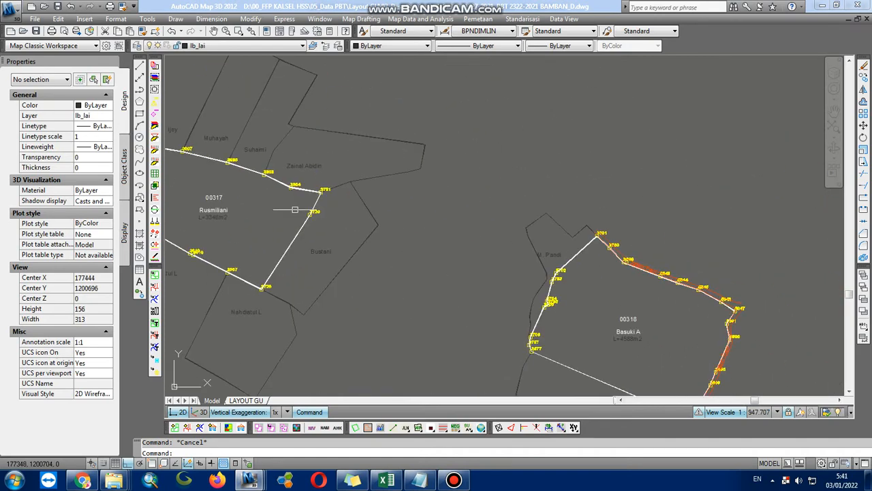
scroll(487, 200, "up", 4)
left_click(503, 154)
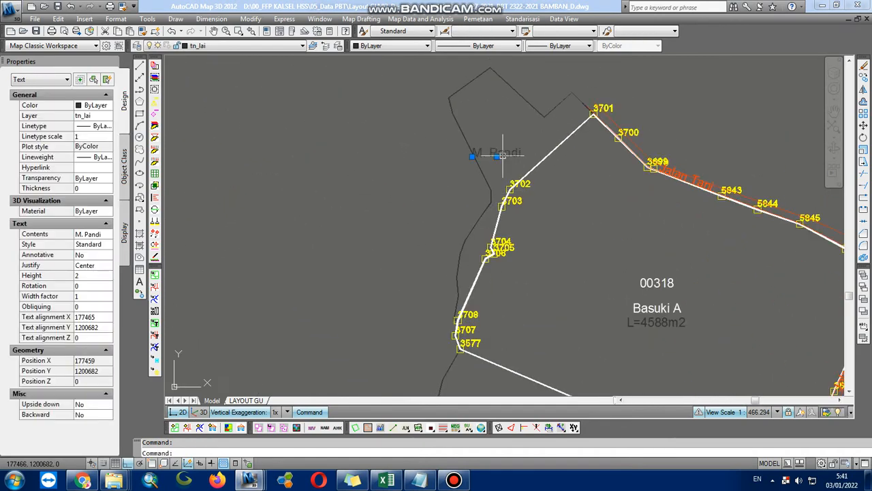
key("m")
key("space")
left_click(503, 155)
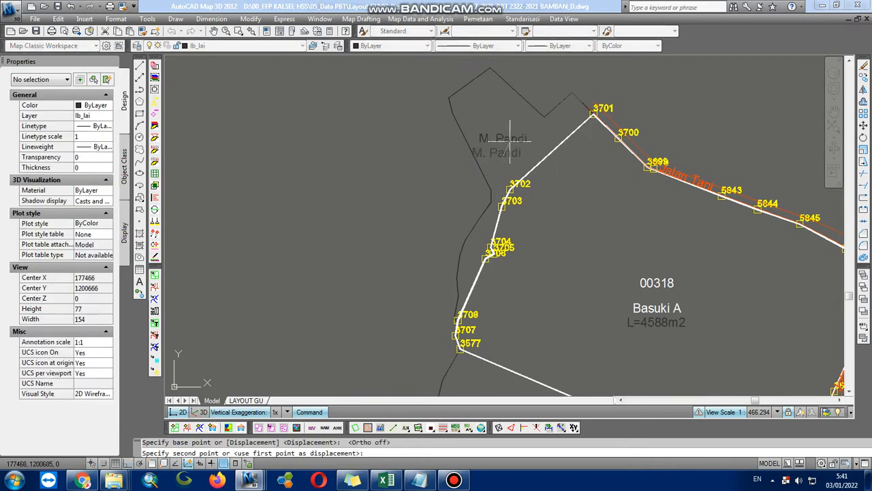
left_click(510, 138)
scroll(567, 270, "down", 4)
middle_click_drag(566, 271, 516, 115)
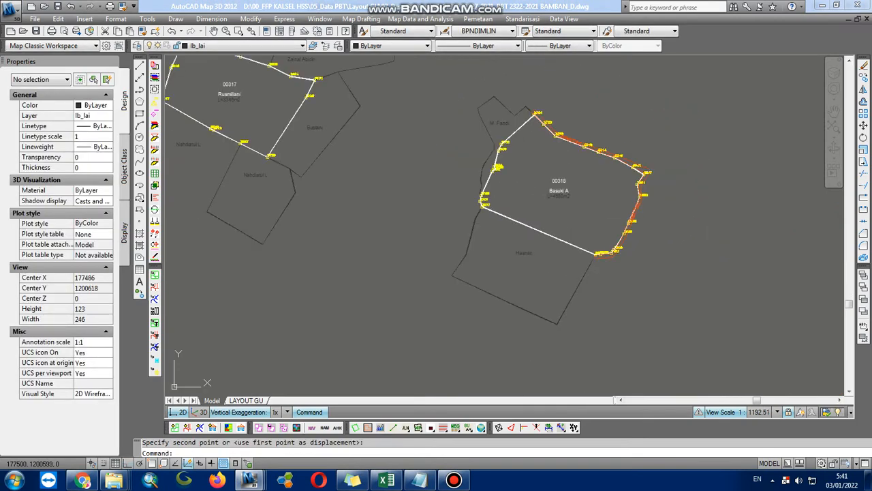
Move the owner name and area labels of parcel 00318 up, closer beneath the parcel number.
scroll(558, 292, "down", 4)
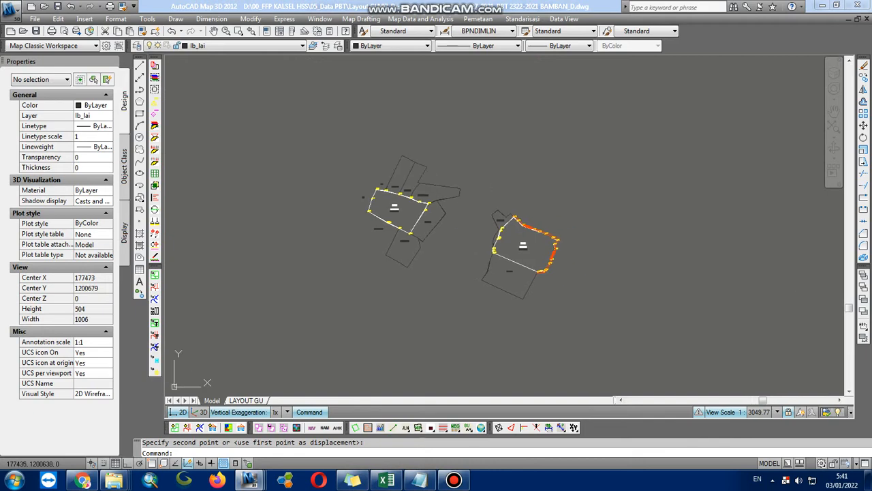
scroll(529, 261, "up", 8)
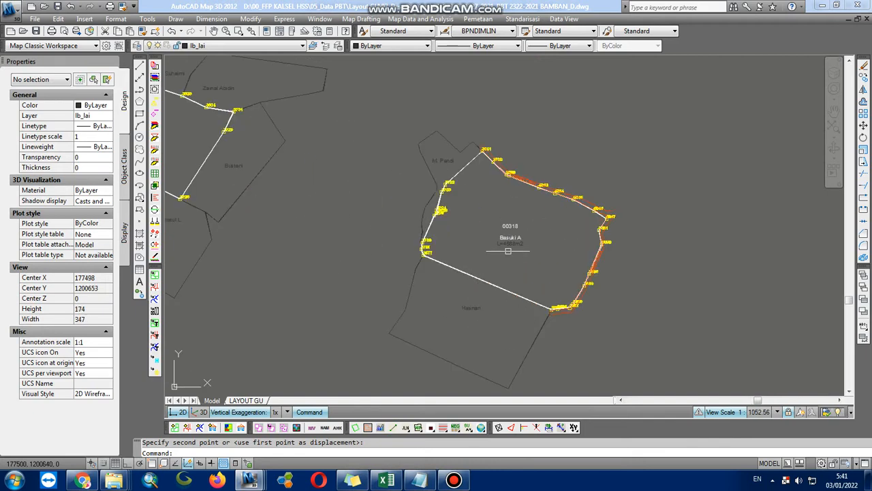
left_click(507, 235)
scroll(504, 231, "up", 3)
left_click(503, 230)
type("m")
key("space")
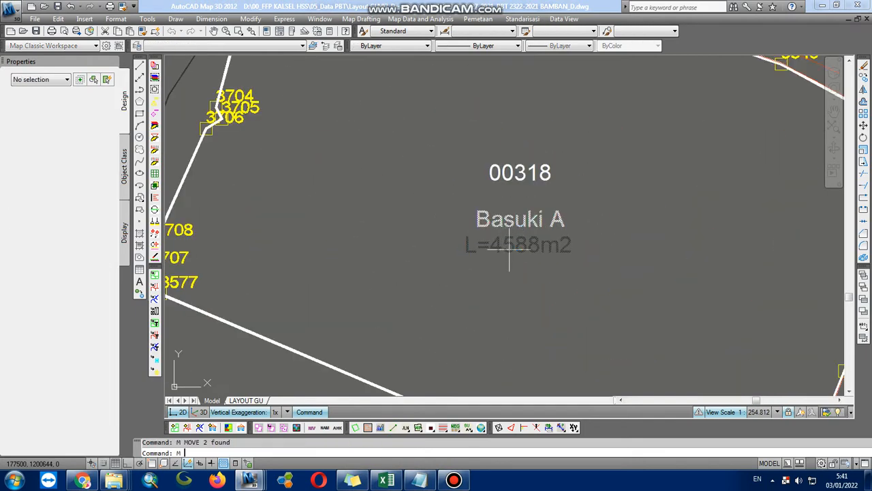
left_click(509, 254)
left_click(510, 233)
Move the owner name and area labels of parcel 00317 up, closer beneath the parcel number.
scroll(510, 233, "down", 2)
scroll(509, 233, "down", 3)
middle_click_drag(383, 253, 695, 338)
scroll(418, 237, "up", 3)
left_click(466, 244)
left_click(432, 192)
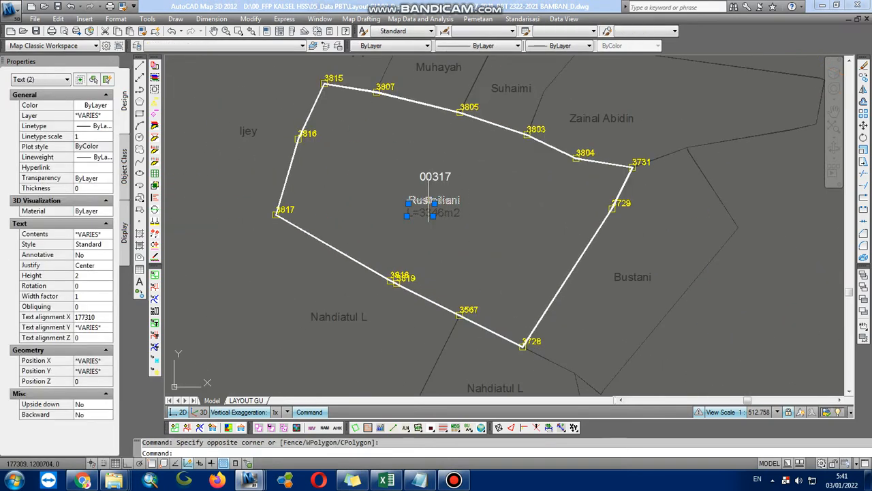
scroll(429, 203, "up", 3)
type("m")
key("space")
left_click(437, 228)
scroll(436, 219, "down", 6)
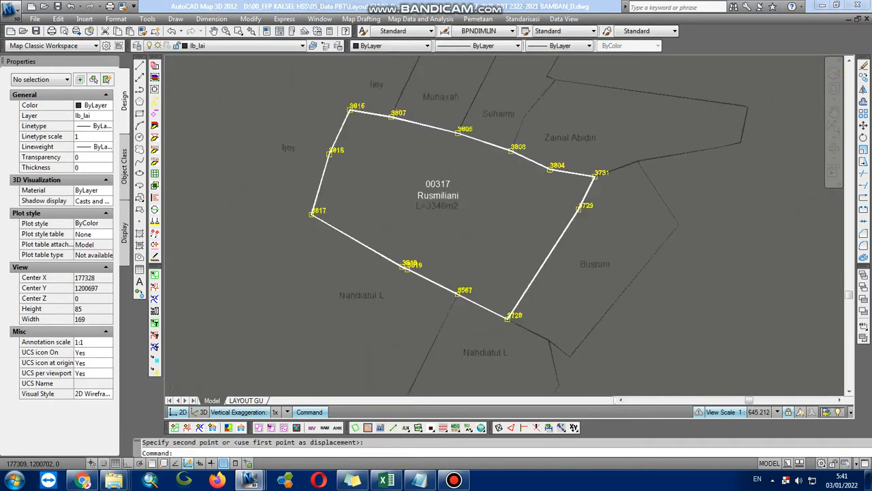
Find all texts containing "l=" in the entire drawing, select them and assign them to the LUAS layer.
key("Escape")
key("ctrl+f")
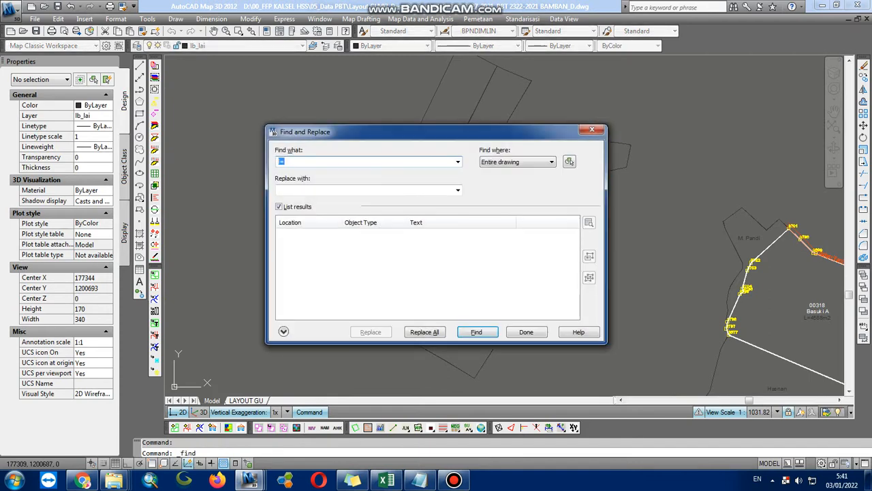
key("Return")
key("Return")
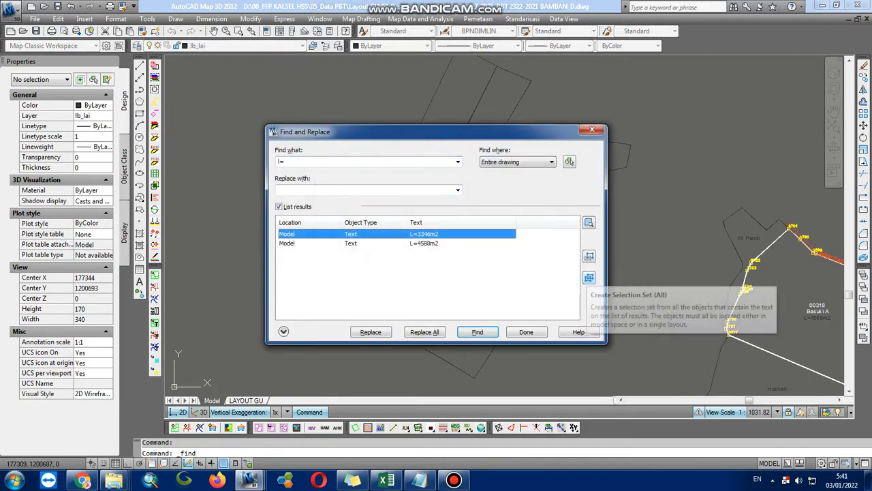
left_click(589, 256)
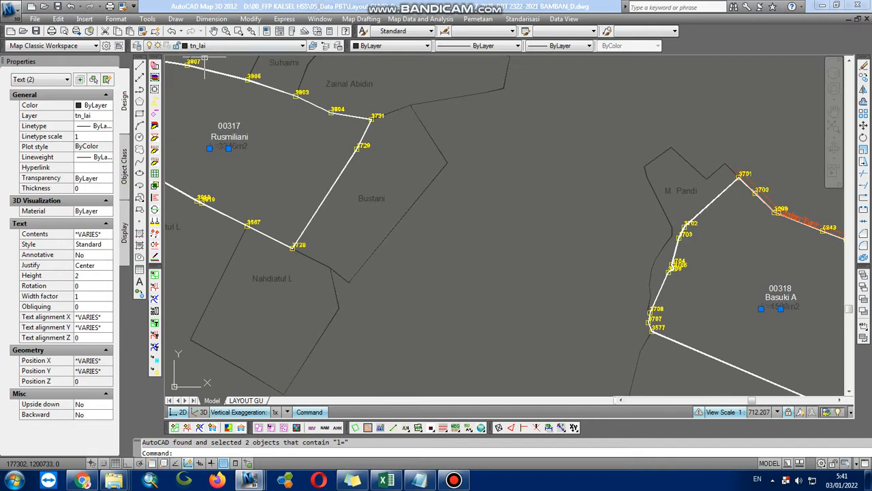
left_click(238, 45)
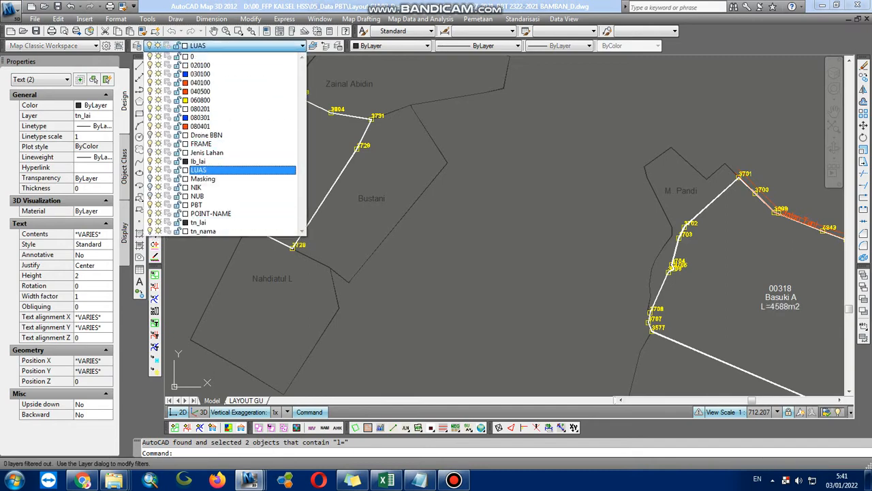
left_click(197, 160)
key("Escape")
Select the neighbouring plots' outlines and name labels, extend to all similar objects, and set their colour to Color 71.
scroll(407, 235, "down", 4)
scroll(407, 235, "up", 3)
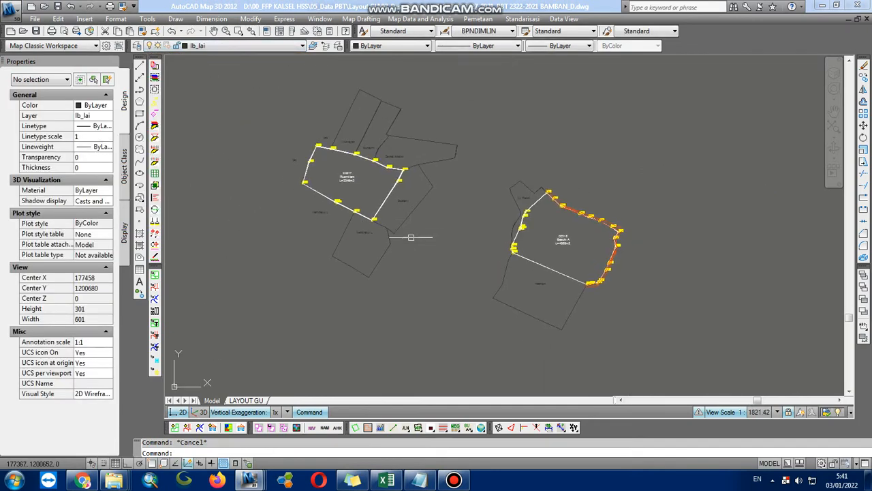
left_click(411, 300)
left_click(300, 210)
right_click(300, 209)
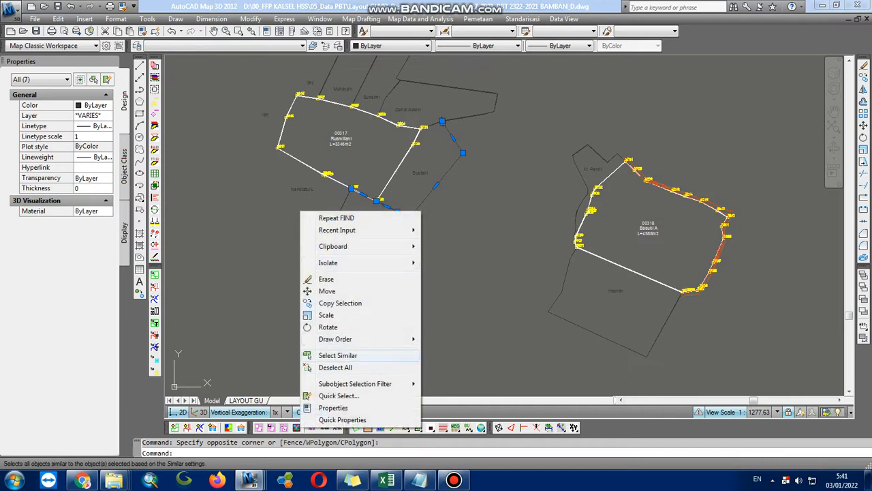
left_click(341, 349)
left_click(390, 46)
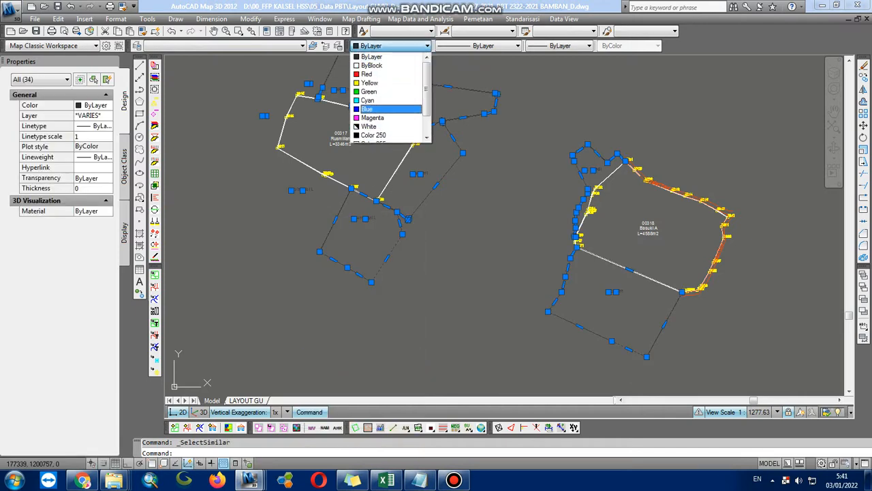
scroll(389, 135, "down", 1)
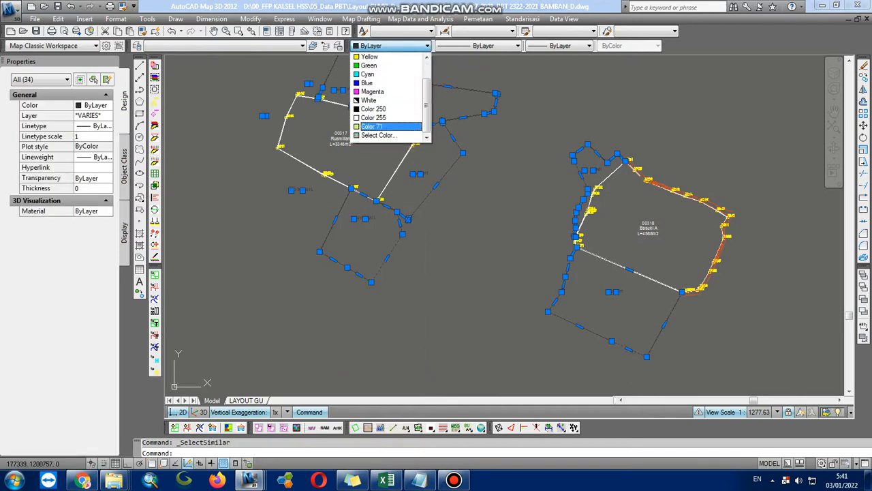
left_click(385, 127)
Send the selected neighbouring plot outlines and labels to the back of the draw order.
type("DR")
key("Return")
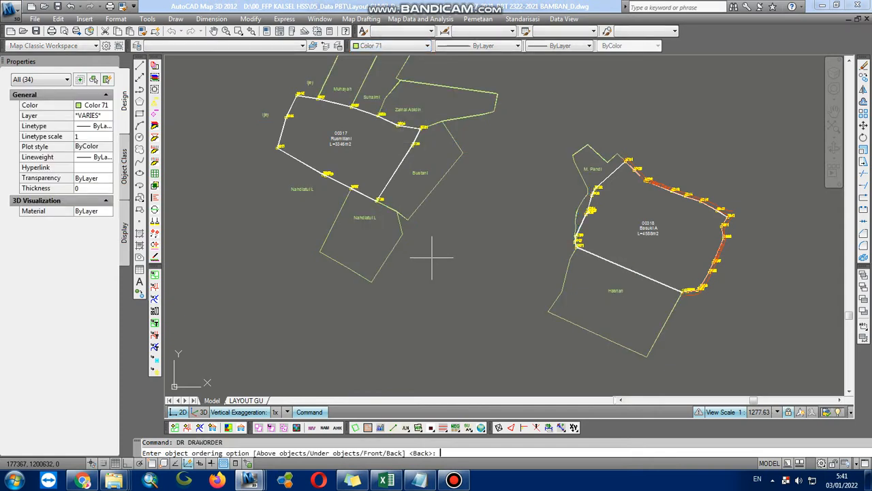
type("B")
key("Return")
Select parcel 00317's outline and labels, extend to all similar objects, and set their colour to Yellow.
left_click(378, 122)
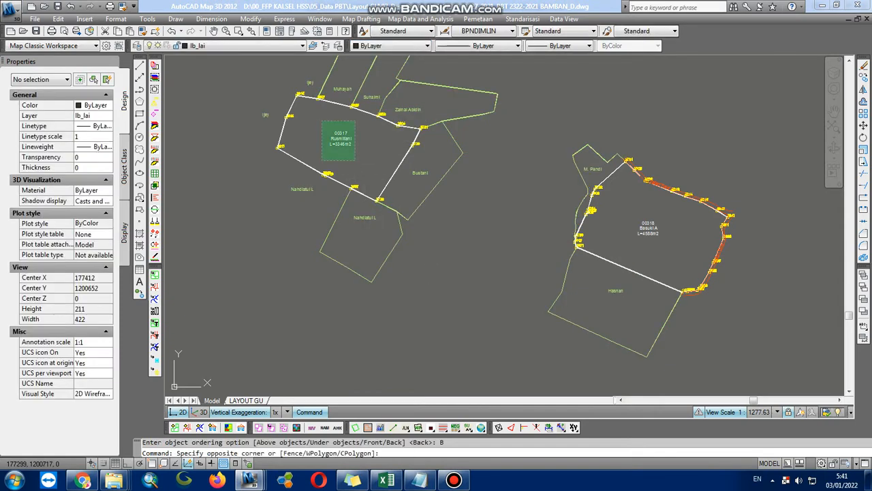
left_click(321, 165)
left_click(303, 161)
right_click(311, 147)
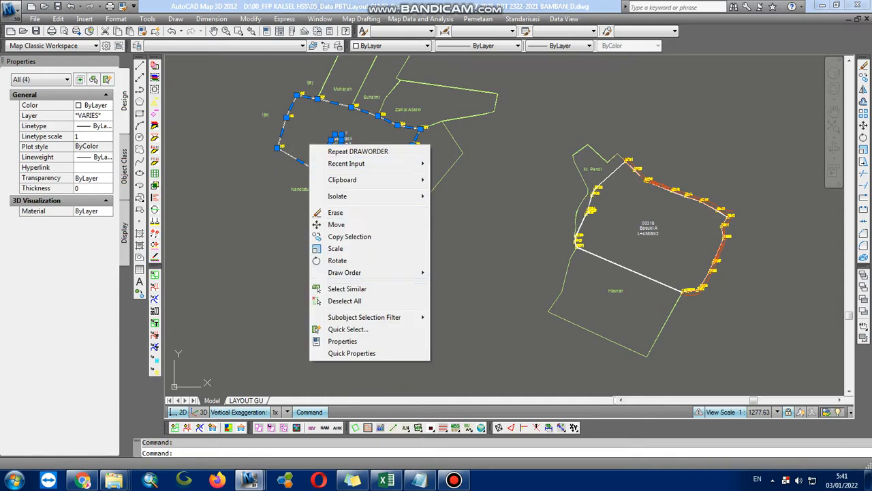
left_click(334, 286)
left_click(402, 46)
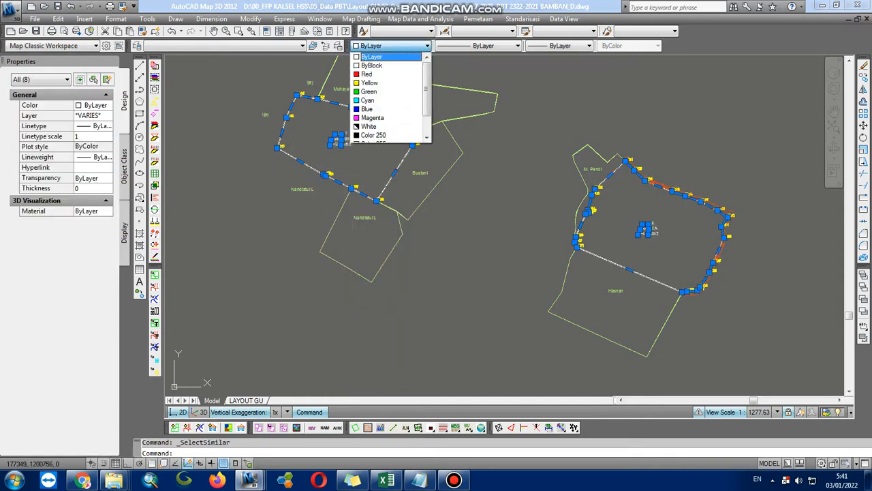
left_click(369, 82)
scroll(444, 188, "down", 3)
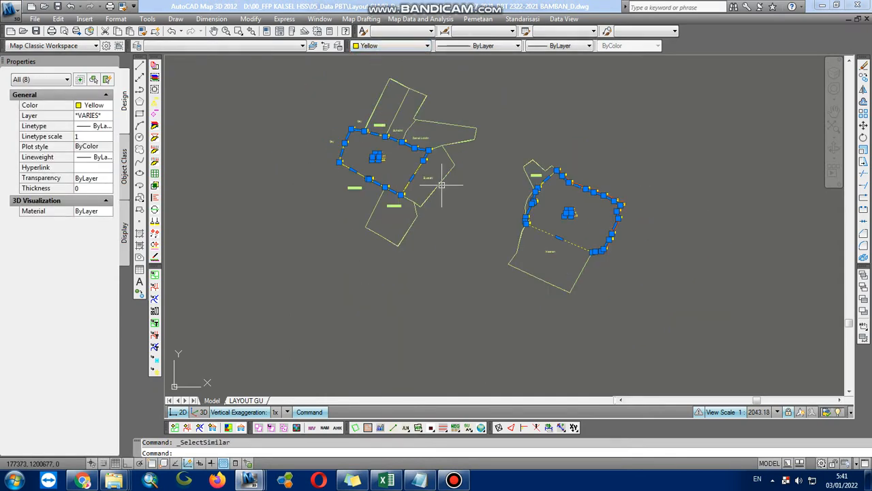
key("Escape")
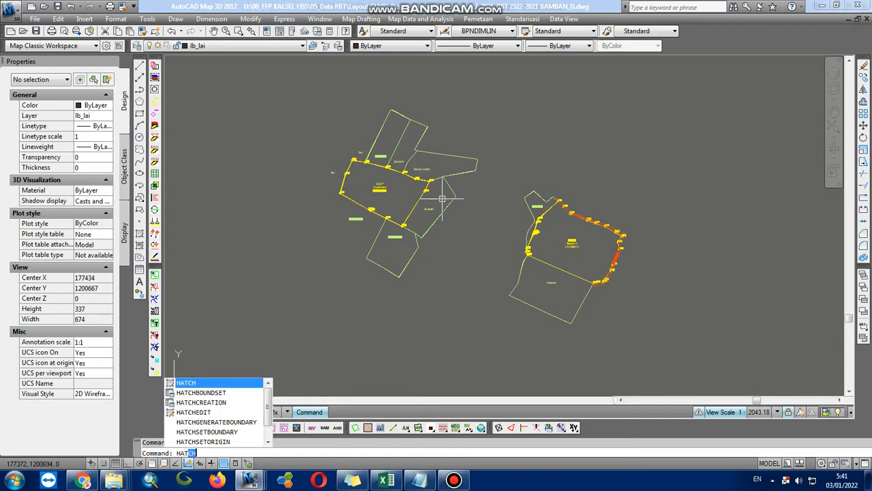
Hatch parcels 00317 and 00318 with a SOLID yellow fill at 65 transparency, sent behind the boundary.
key("Return")
key("Return")
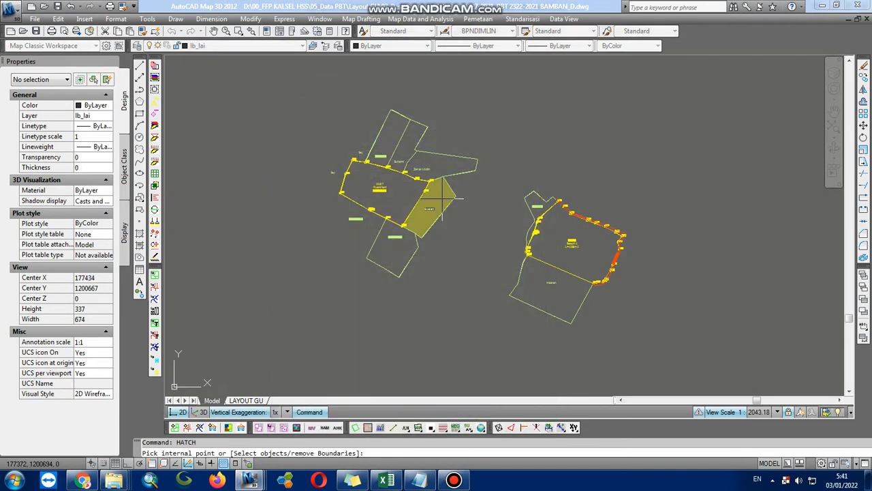
scroll(443, 197, "up", 2)
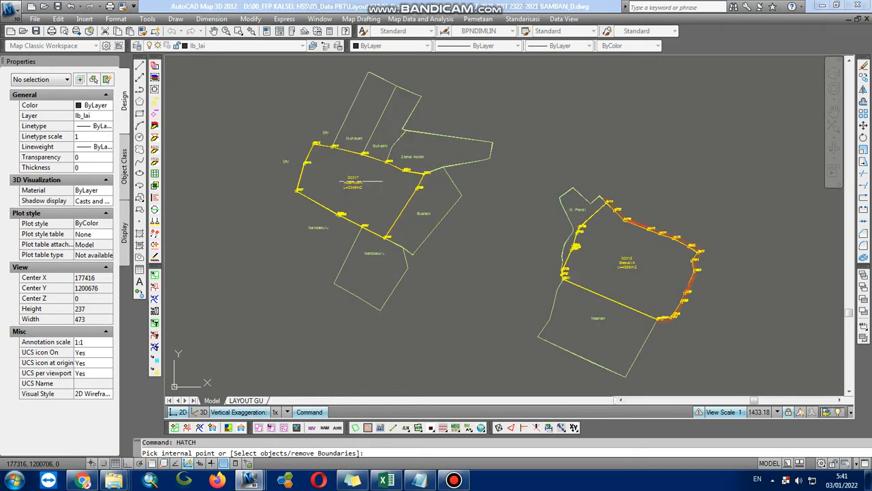
left_click(381, 191)
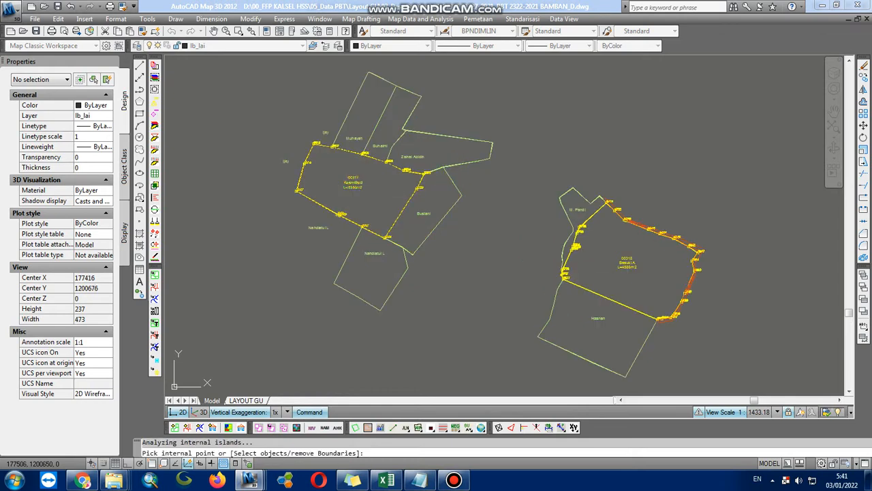
left_click(654, 252)
key("Return")
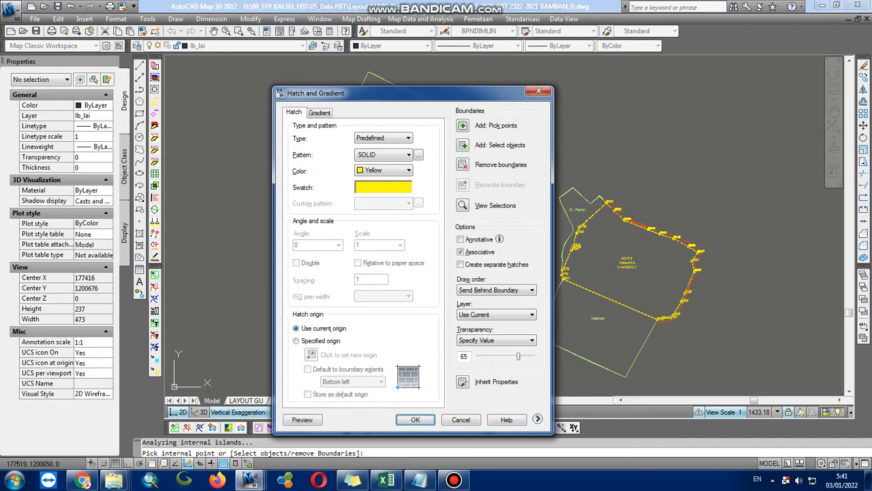
key("Return")
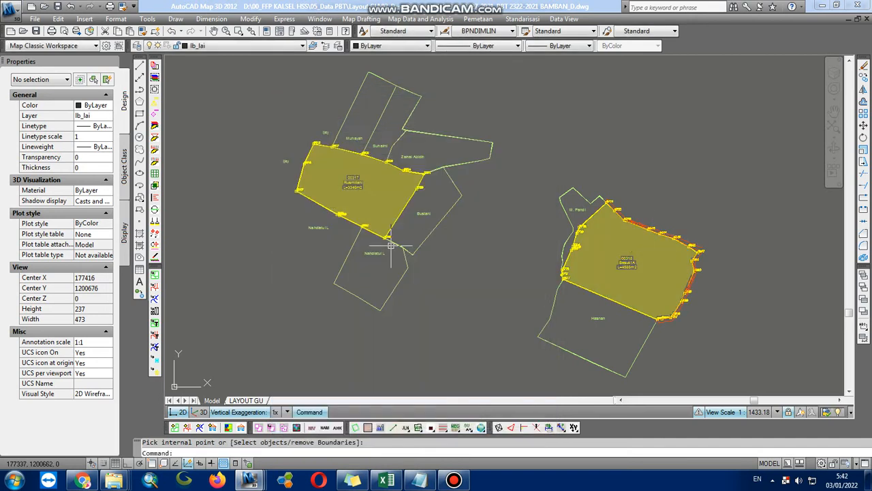
Start a new SOLID hatch and set its colour to index colour 71.
type("HATCH")
key("Return")
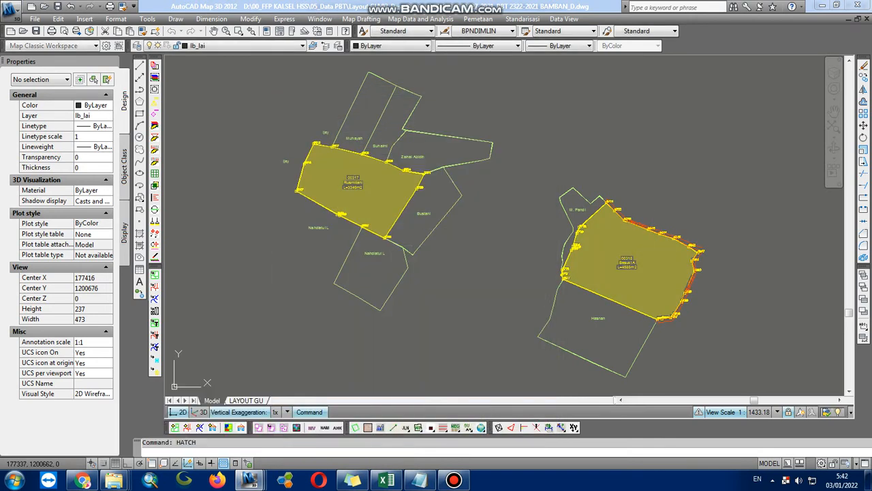
left_click(383, 170)
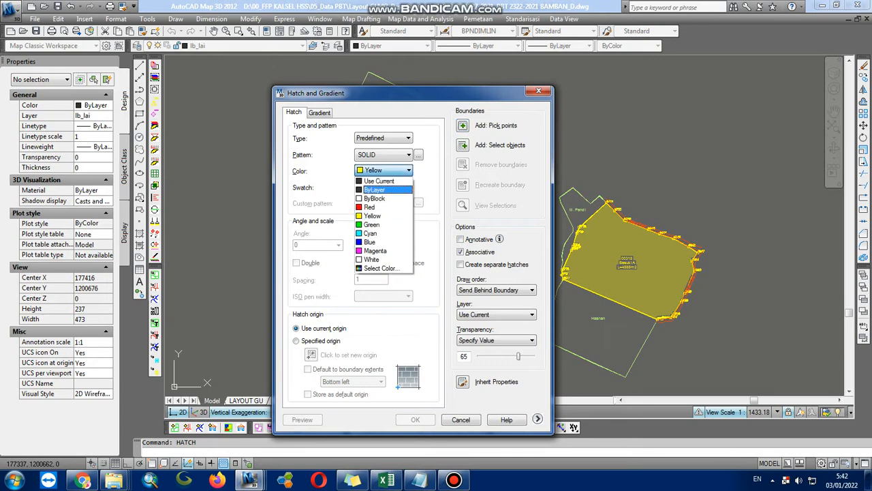
left_click(385, 268)
type("71")
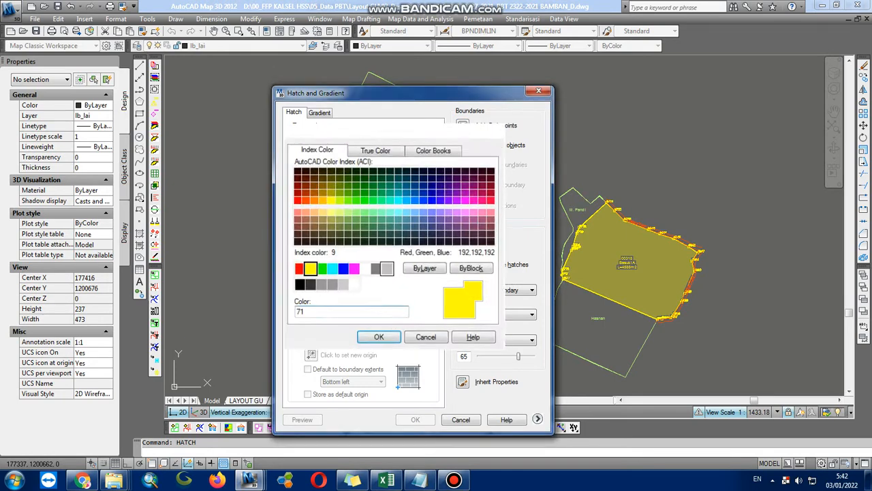
key("Return")
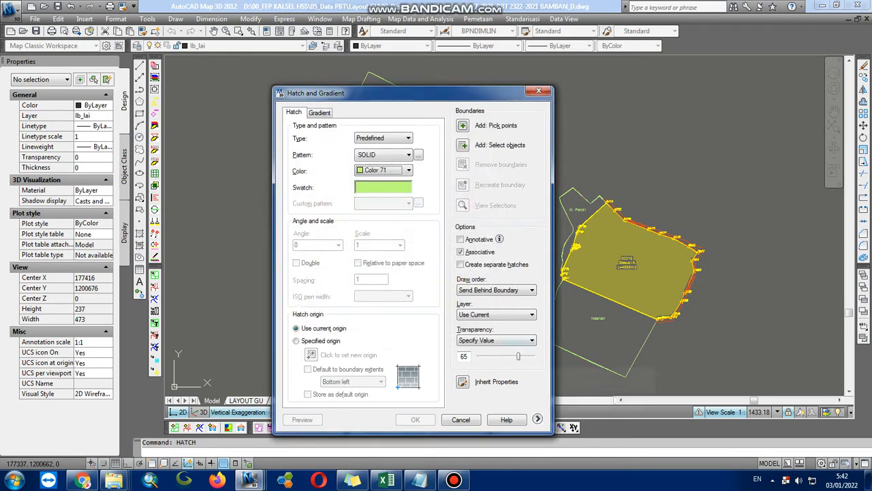
type("7")
Hatch the seven neighbouring plots around parcels 00317 and 00318 with the SOLID index colour 71 fill at 75 transparency.
left_click(463, 126)
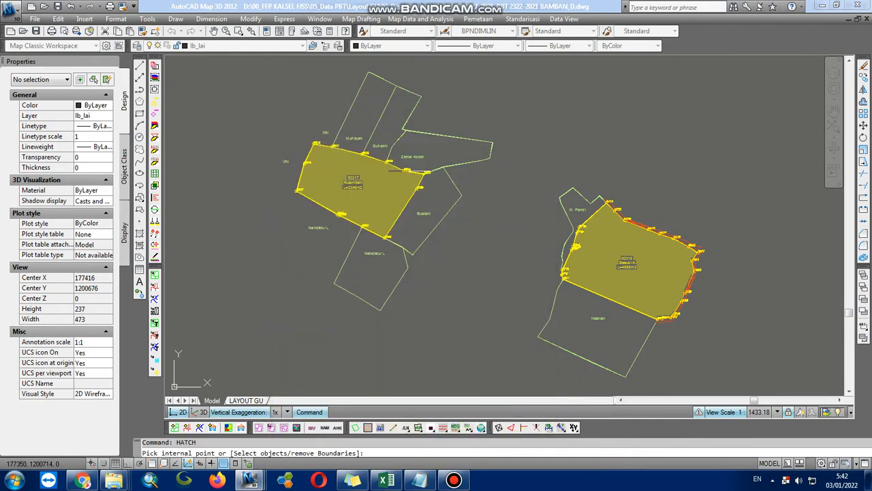
left_click(372, 116)
left_click(399, 114)
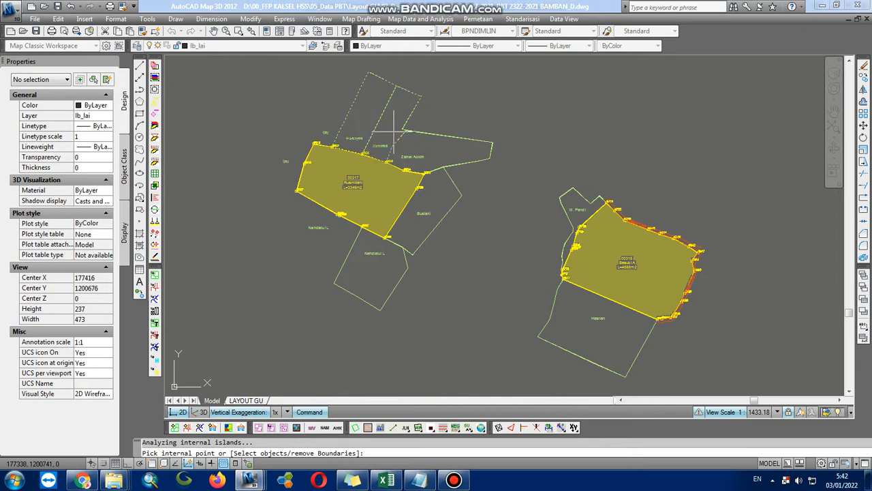
left_click(433, 147)
left_click(436, 184)
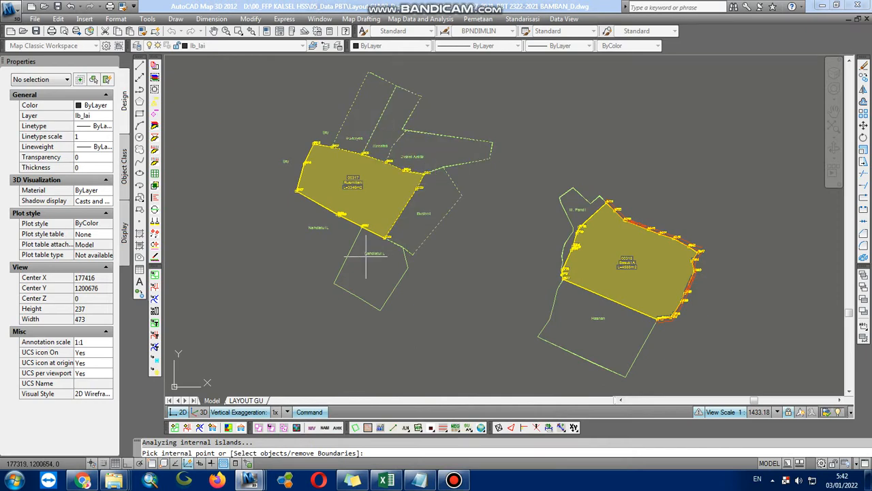
left_click(368, 271)
left_click(596, 333)
left_click(574, 199)
key("Return")
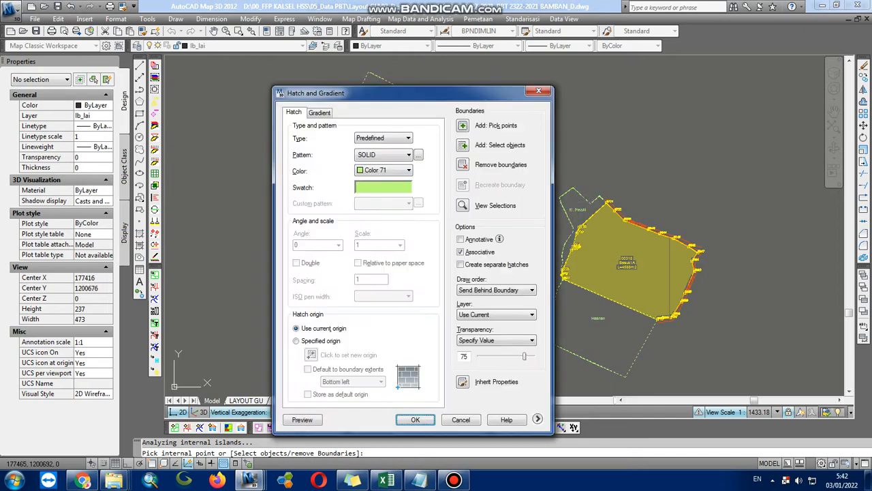
left_click(415, 416)
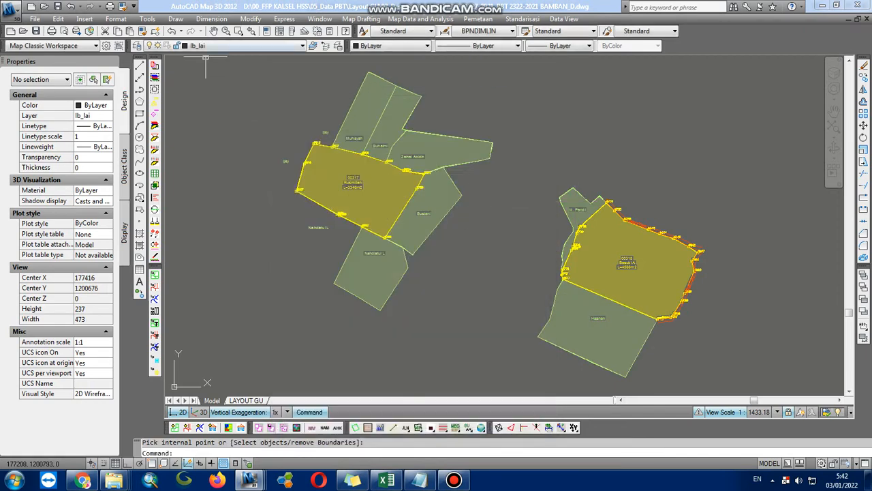
Turn on the Drone BBN and Masking layers.
left_click(204, 46)
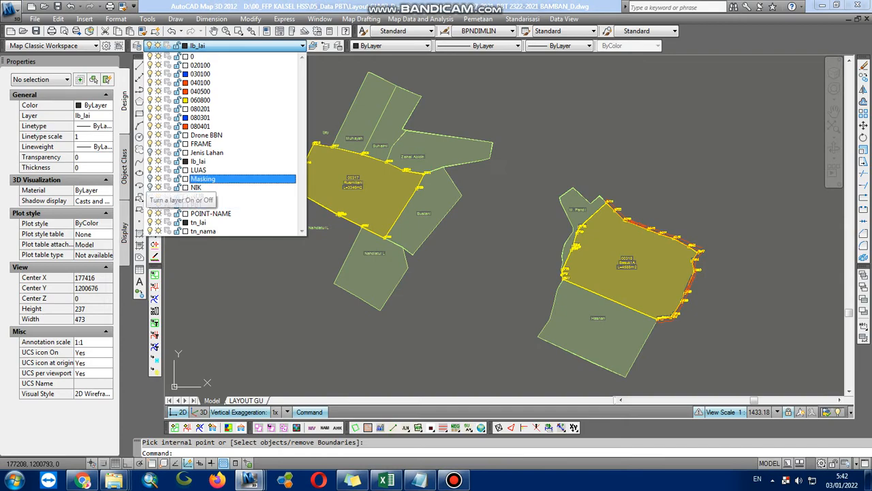
left_click(150, 178)
left_click(278, 262)
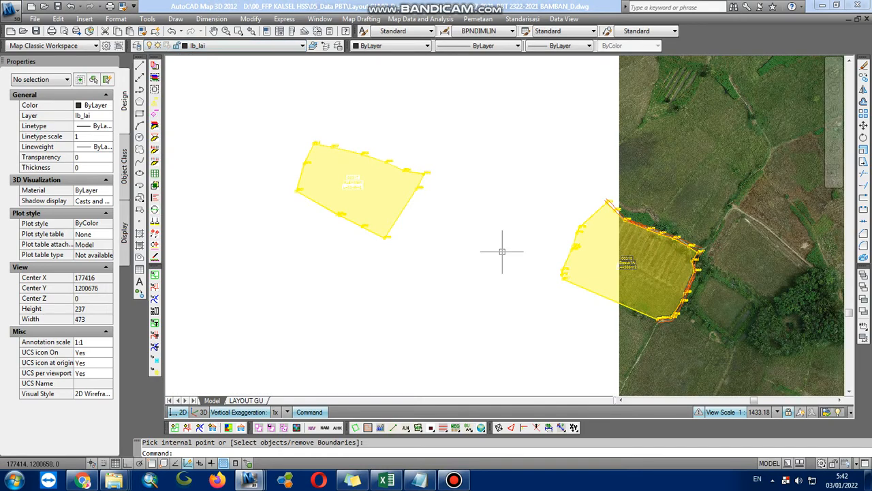
Move the white masking hatch east, clear of the parcels.
scroll(472, 278, "down", 5)
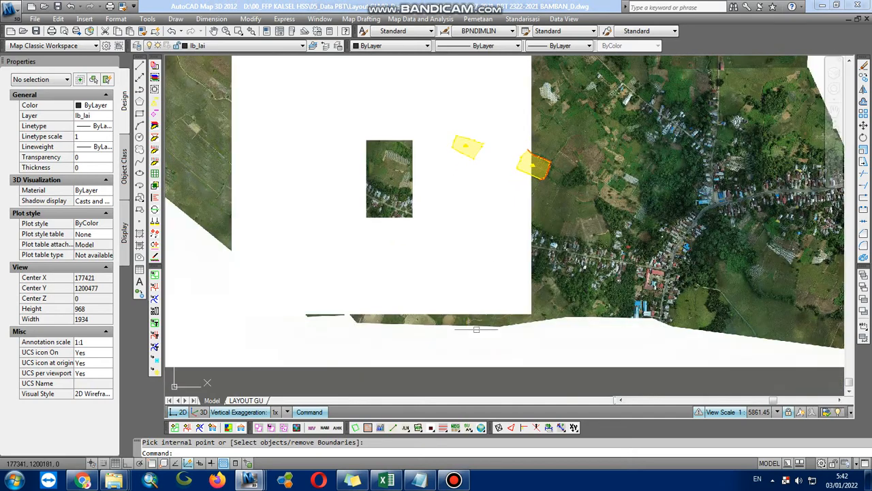
left_click(475, 334)
left_click(447, 298)
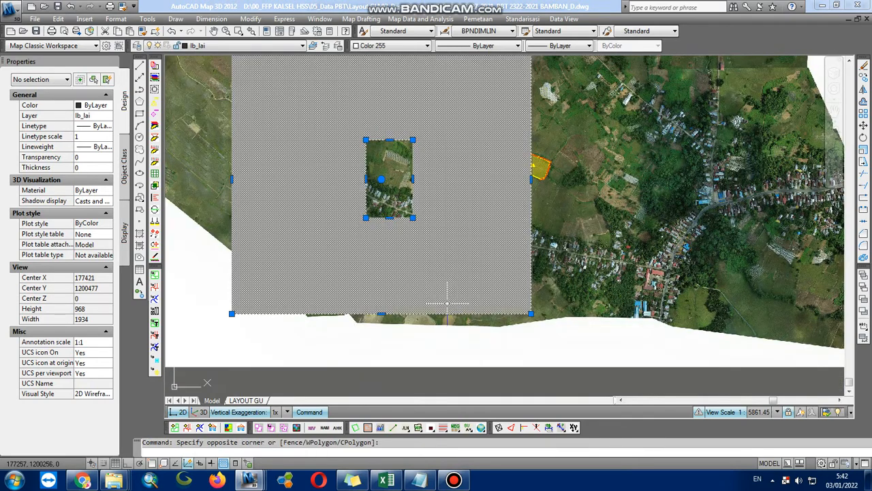
type("m")
key("space")
scroll(404, 267, "down", 1)
left_click(405, 267)
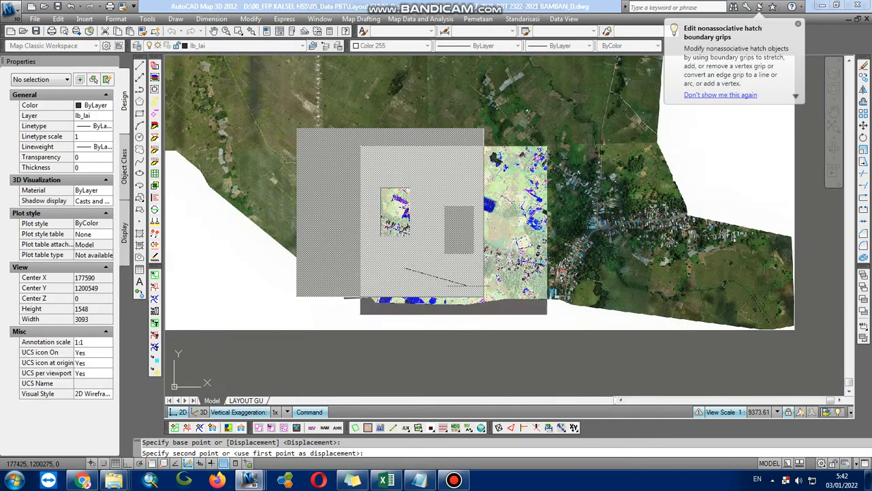
left_click(676, 265)
Select all the parcel linework, labels and hatches and send them to the back of the draw order.
left_click(528, 272)
left_click(331, 133)
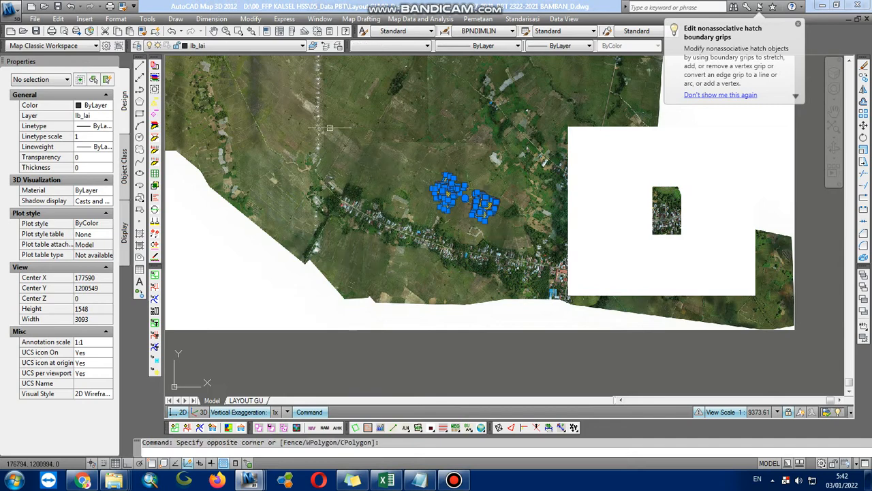
type("DR")
key("space")
type("B")
key("space")
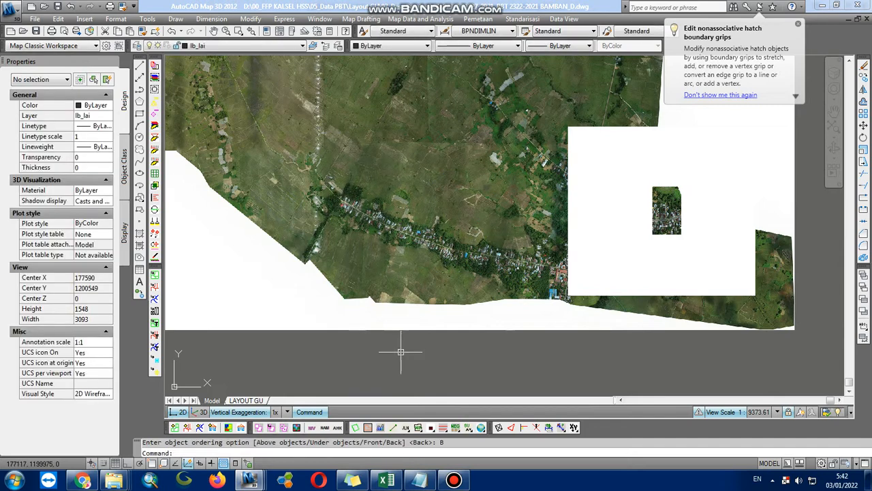
Send the drone image to the back of the draw order, behind the parcels.
left_click(401, 353)
left_click(384, 311)
type("DR")
key("space")
type("B")
key("space")
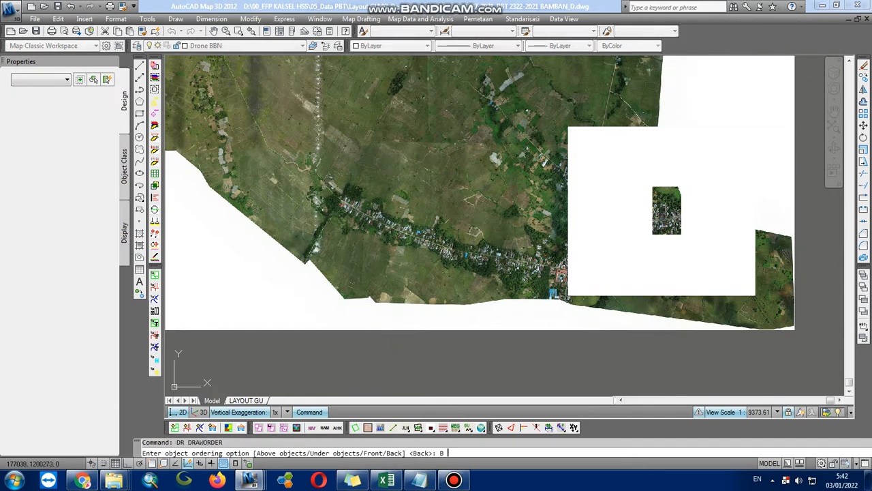
Move the masking hatch back so its rectangular opening sits over the area between the two yellow parcels.
left_click(634, 310)
left_click(624, 286)
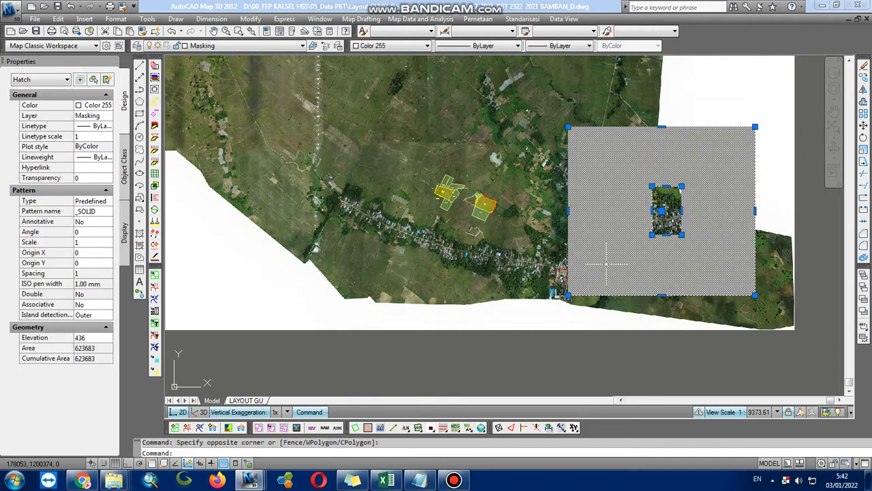
type("M")
key("space")
key("space")
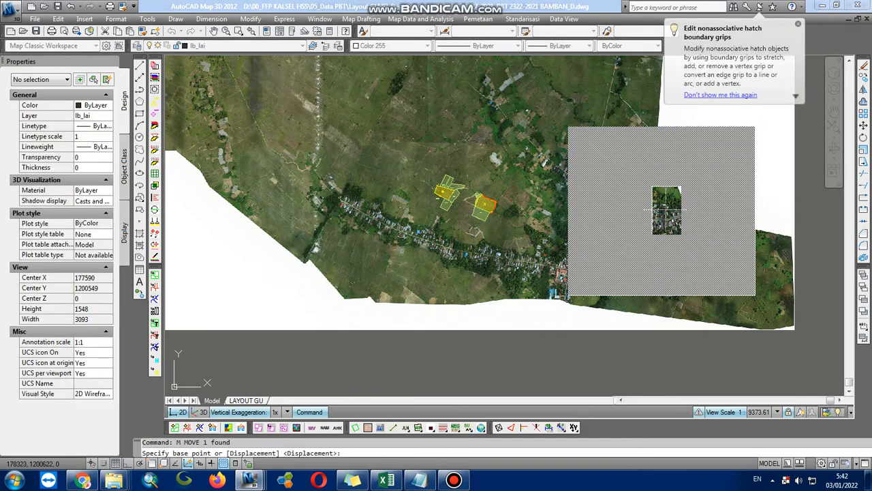
left_click(636, 261)
scroll(470, 198, "up", 3)
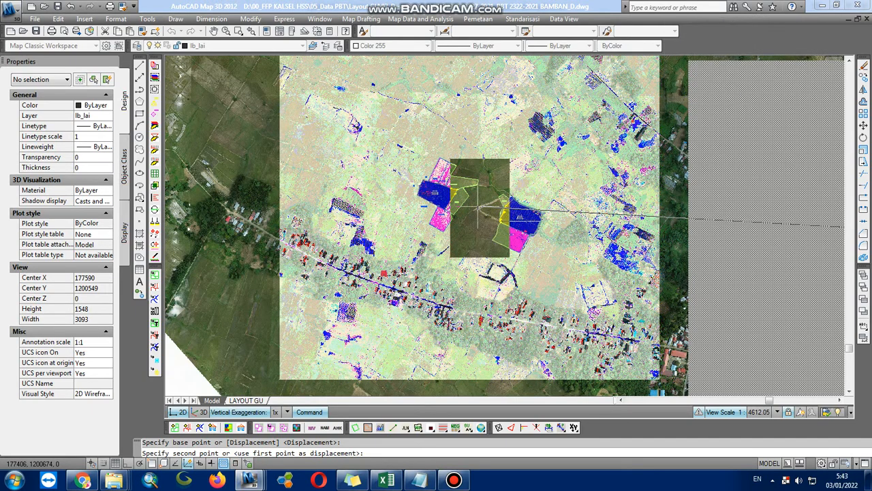
left_click(480, 191)
With Ortho on, stretch the mask opening's west edge outward about 174 and its east edge outward past both yellow parcels.
scroll(483, 168, "up", 2)
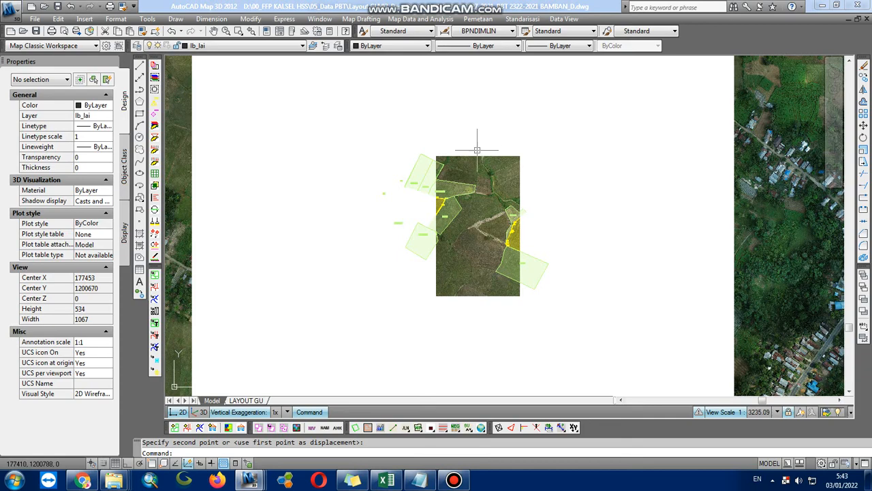
left_click(477, 156)
key("F8")
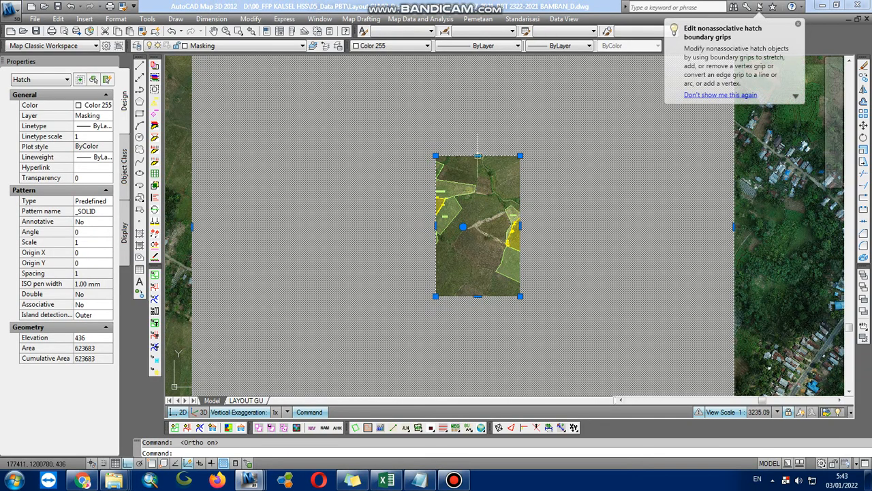
left_click(478, 156)
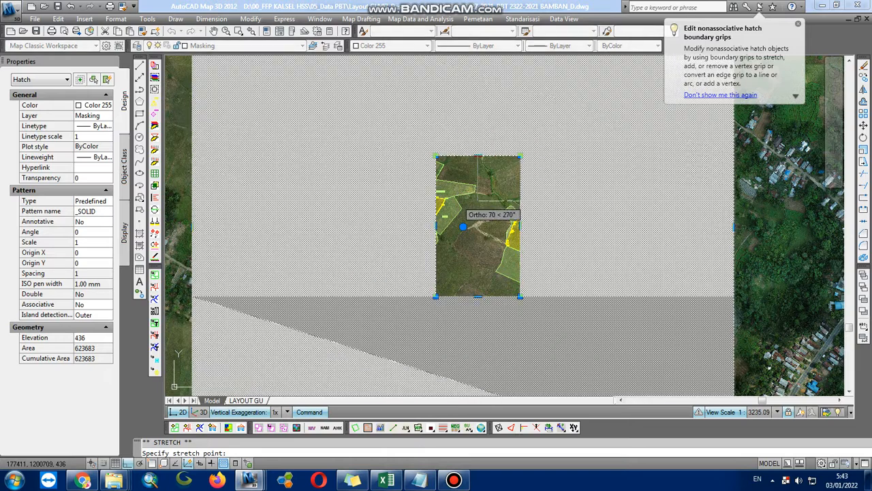
key("Escape")
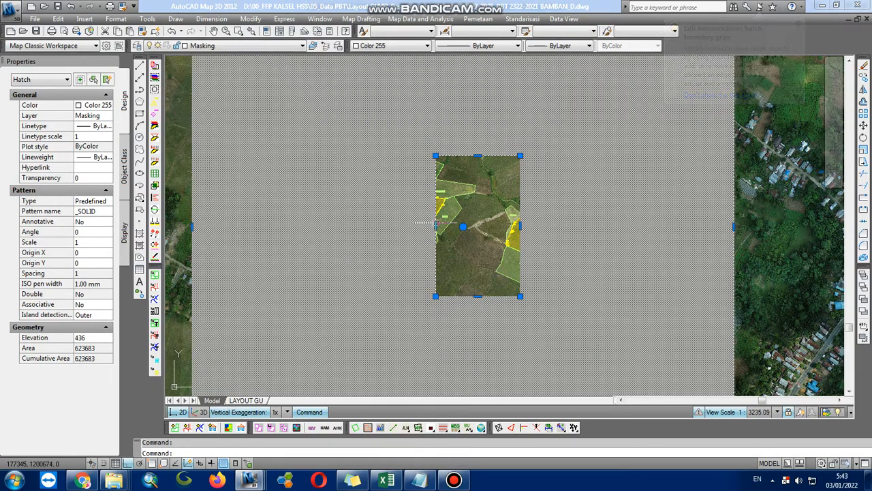
left_click(436, 225)
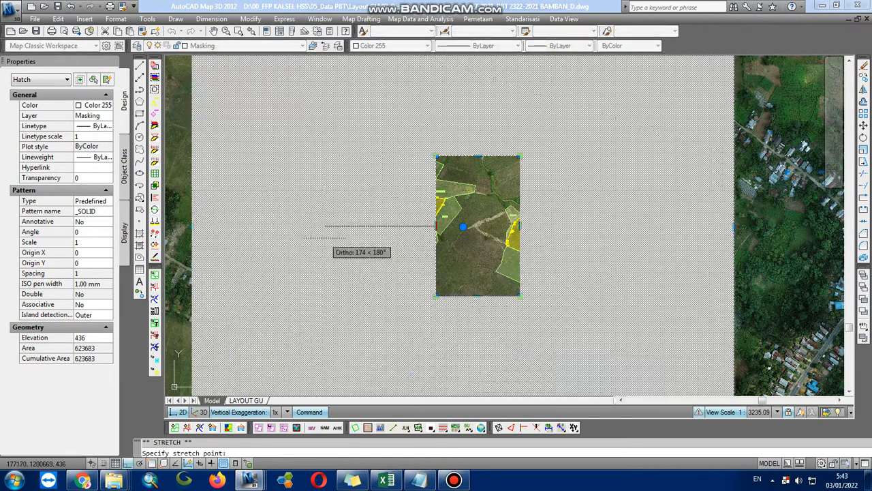
left_click(325, 226)
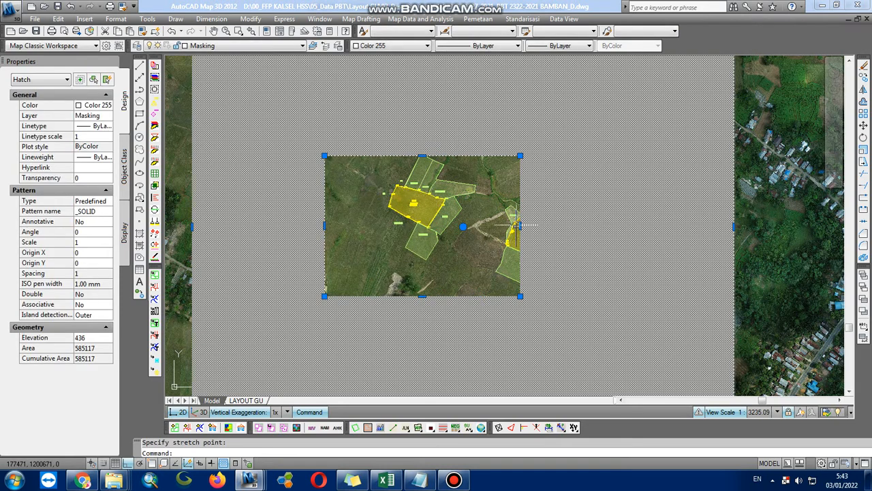
left_click(584, 225)
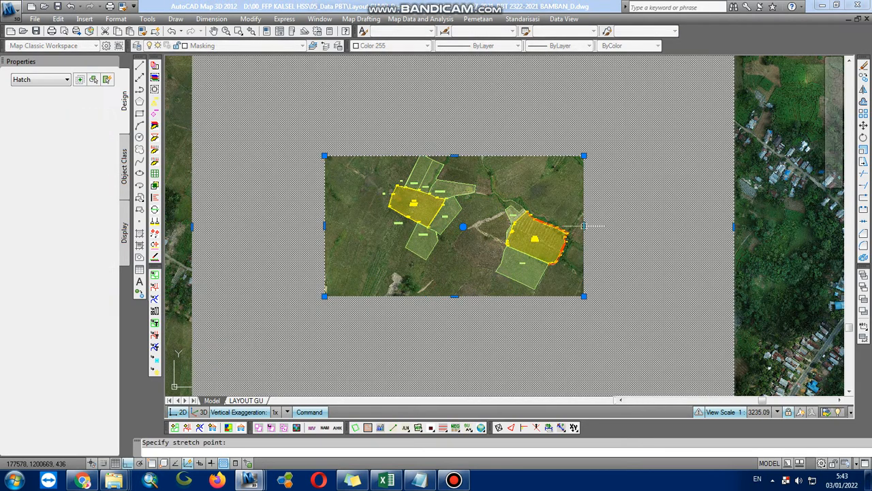
Tighten the mask opening by stretching its west edge inward near parcel 00317 and its east edge inward about 20.
scroll(469, 309, "up", 2)
scroll(468, 286, "up", 2)
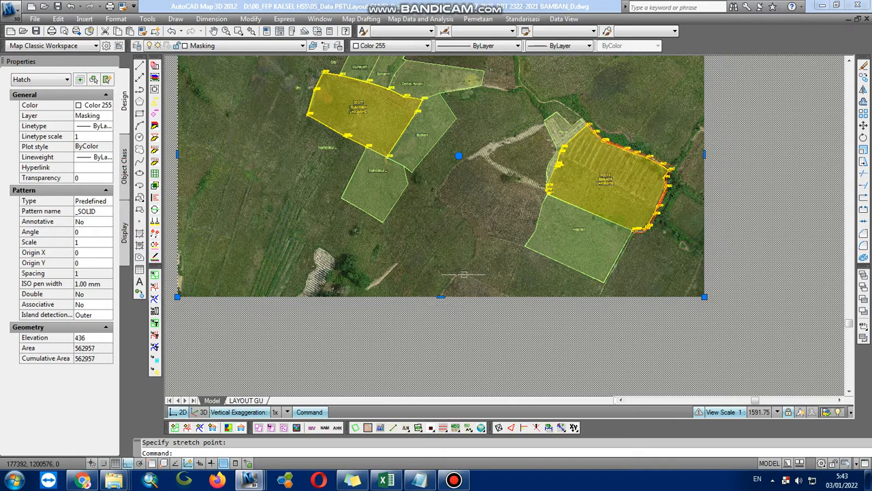
scroll(464, 274, "down", 2)
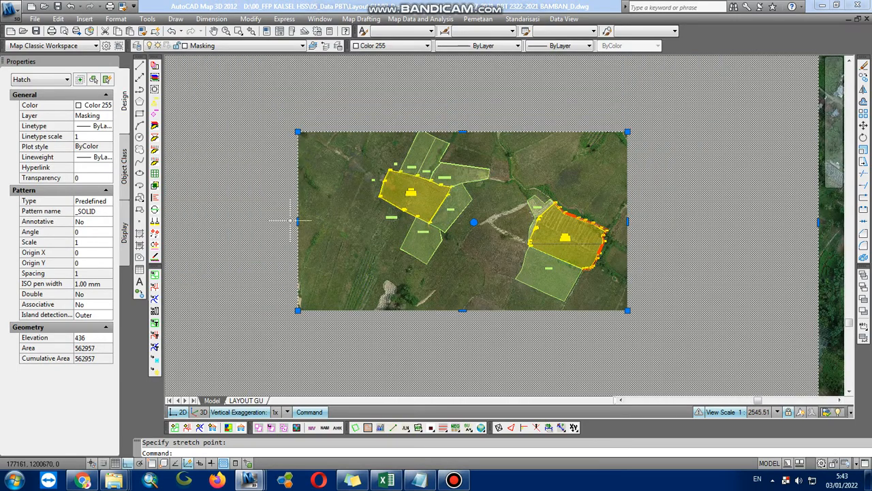
left_click(298, 220)
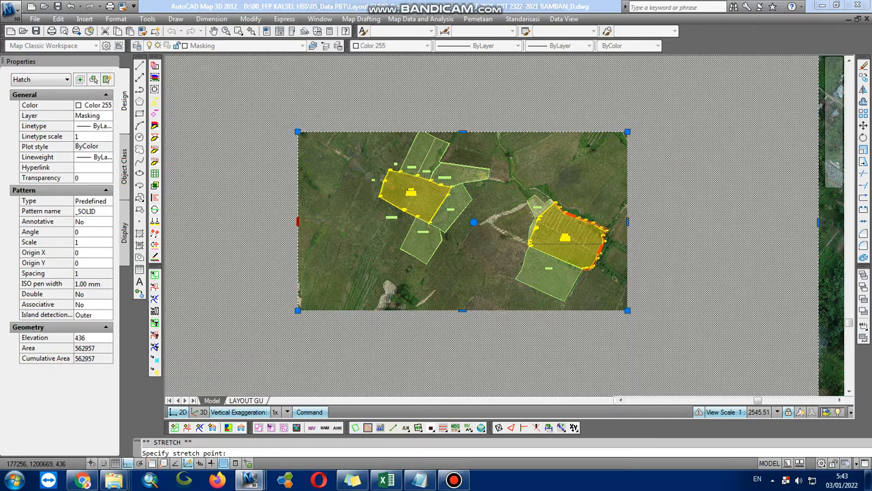
left_click(368, 221)
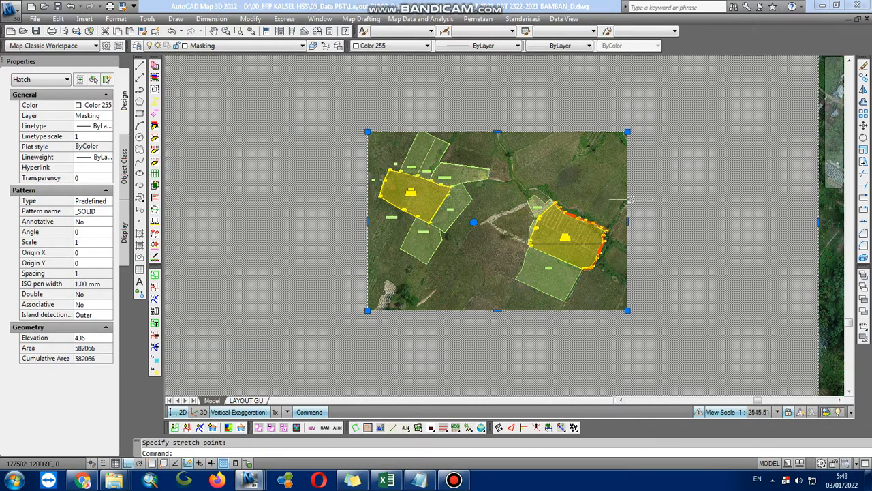
left_click(627, 221)
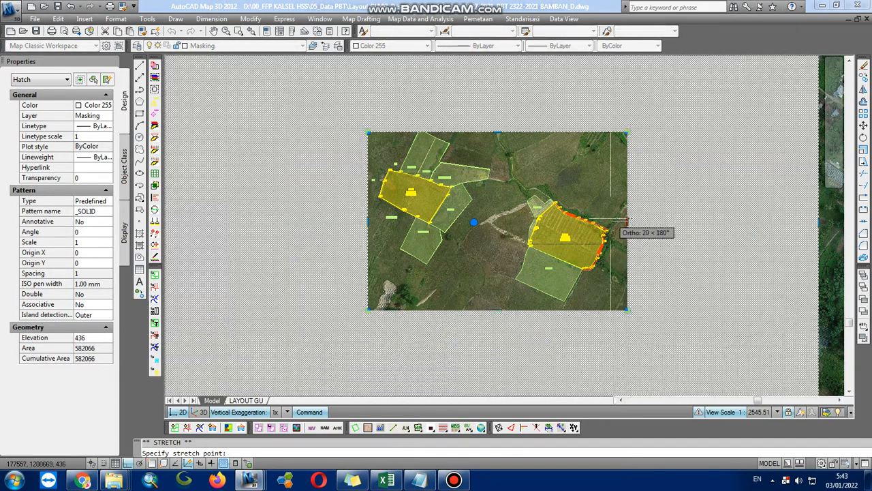
left_click(611, 221)
key("Escape")
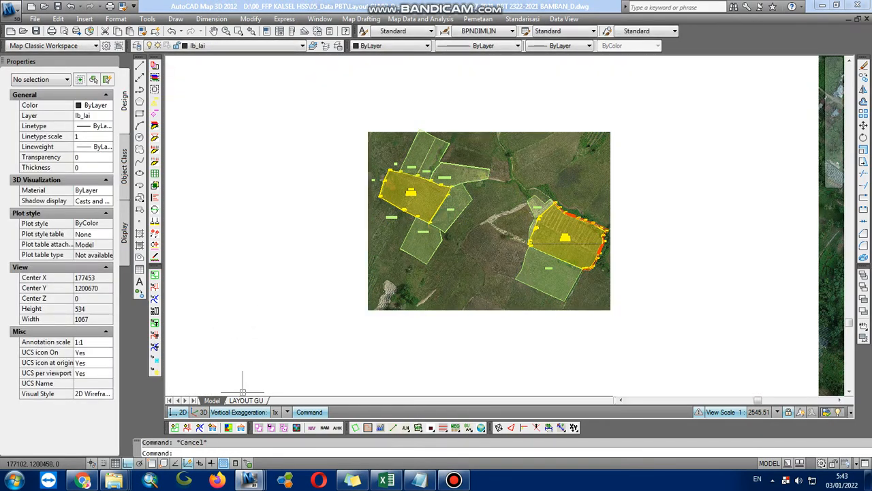
Open LAYOUT GU, shift the viewport's map view slightly within its frame, and return to paper space.
left_click(245, 400)
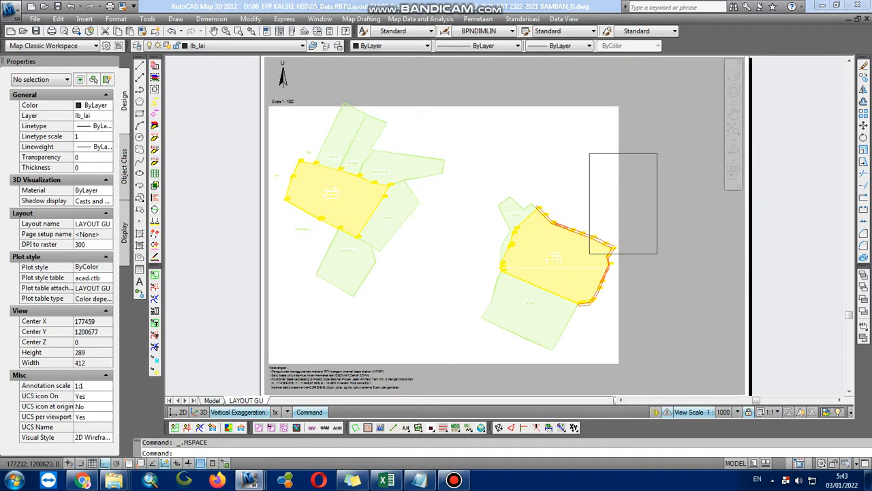
middle_click_drag(443, 235, 441, 234)
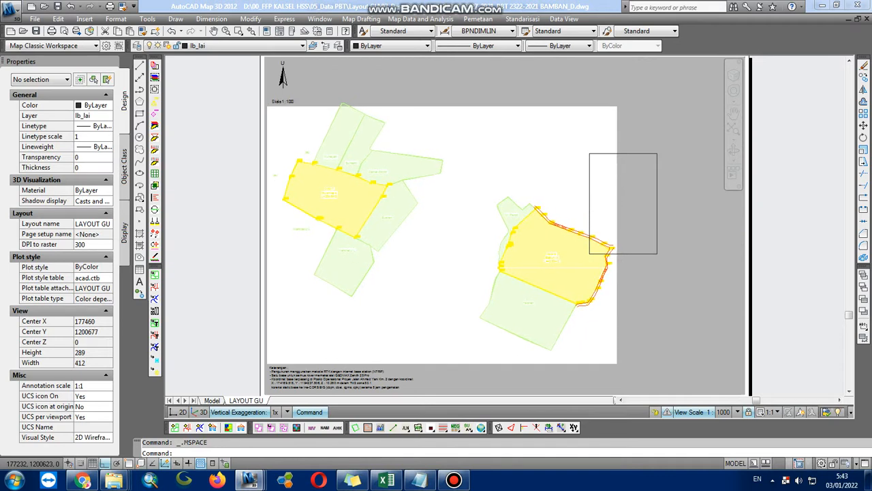
double_click(211, 267)
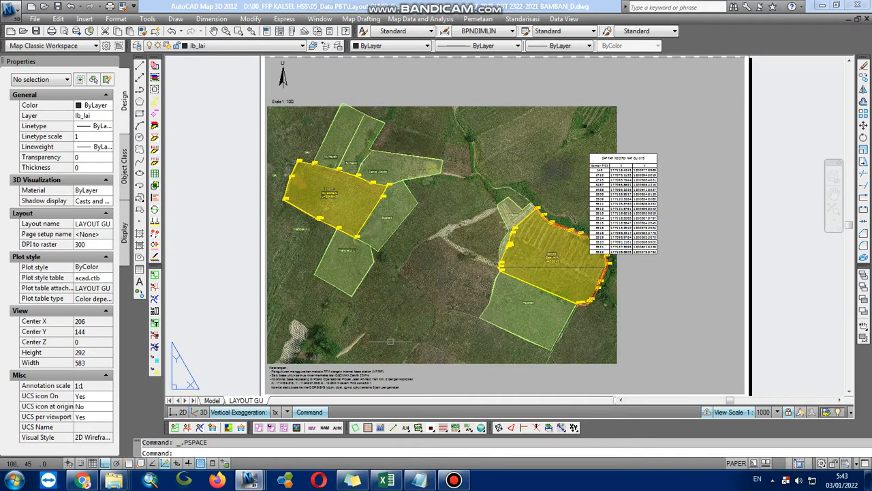
Inside the layout viewport, bring the masking hatch to the front of the draw order and return to paper space.
double_click(641, 298)
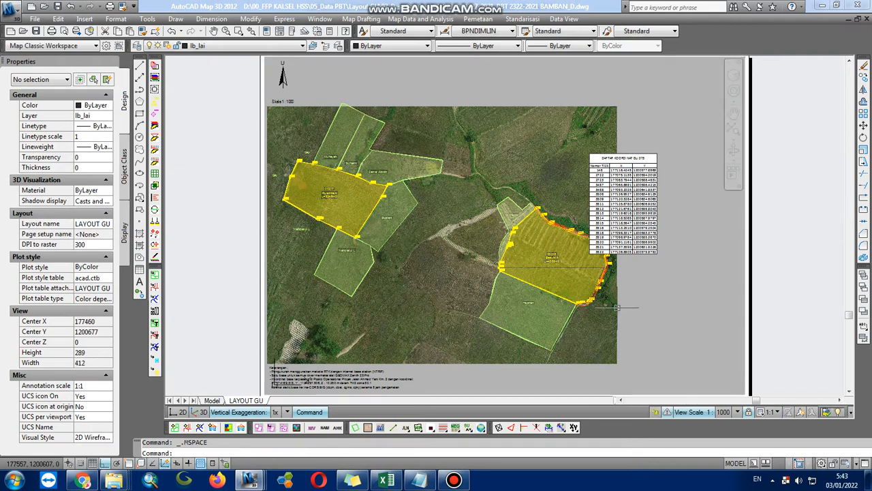
left_click(618, 306)
type("DR")
key("Return")
type("F")
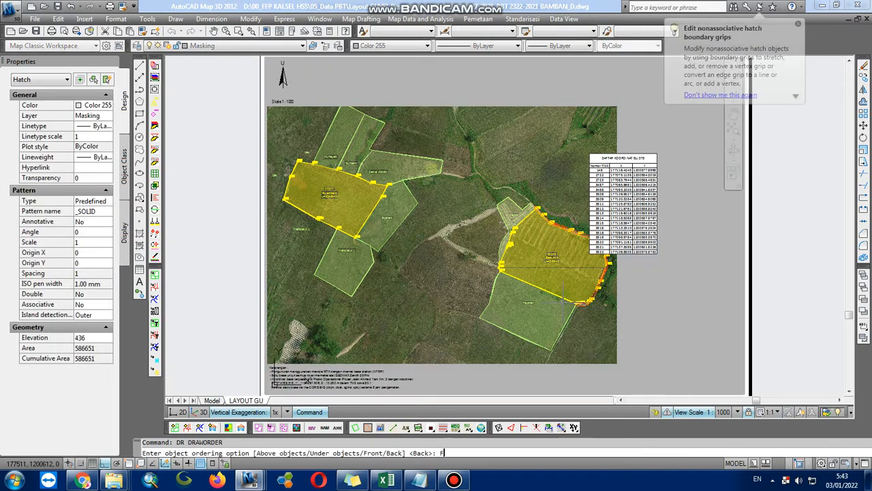
key("Return")
double_click(234, 257)
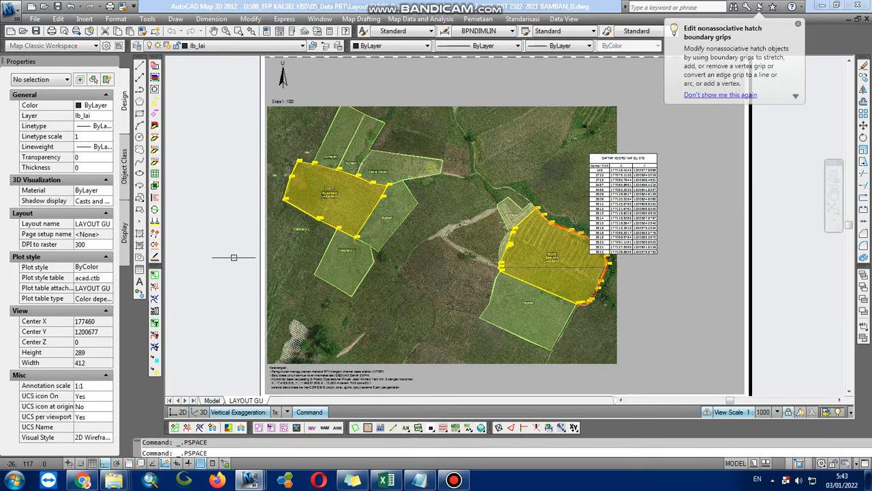
Delete the old coordinate table overlapping the east side of the map in LAYOUT GU.
left_click(655, 272)
left_click(635, 245)
key("Delete")
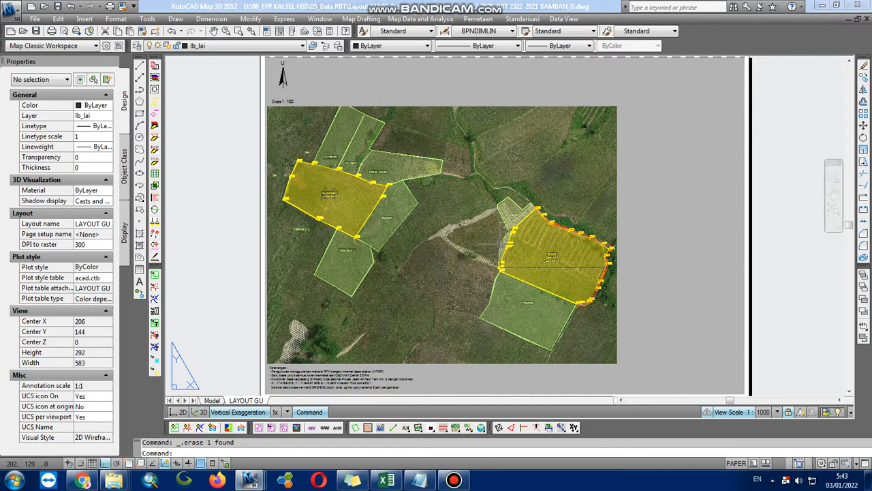
Switch to Excel and copy the whole DAFTAR KOORDINAT GU 073 table from the Summary sheet.
key("alt+Tab")
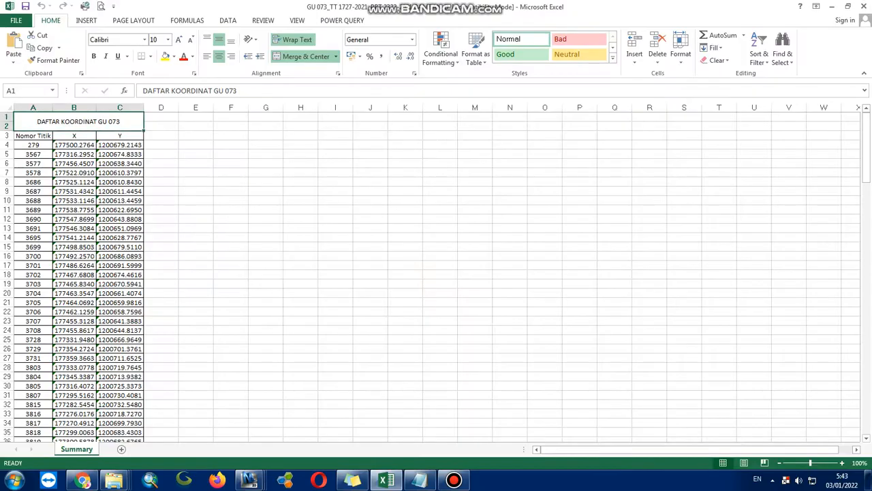
key("ctrl+shift+Down")
key("ctrl+shift+Down")
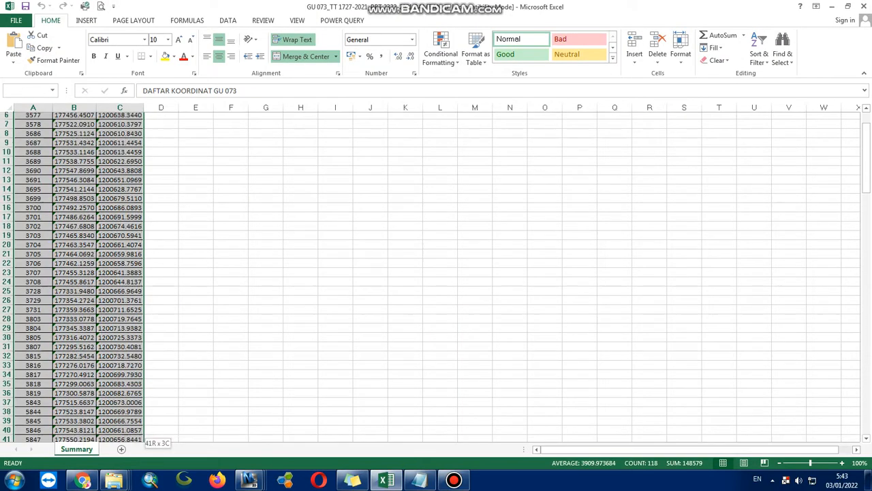
scroll(436, 276, "down", 1)
scroll(436, 276, "up", 3)
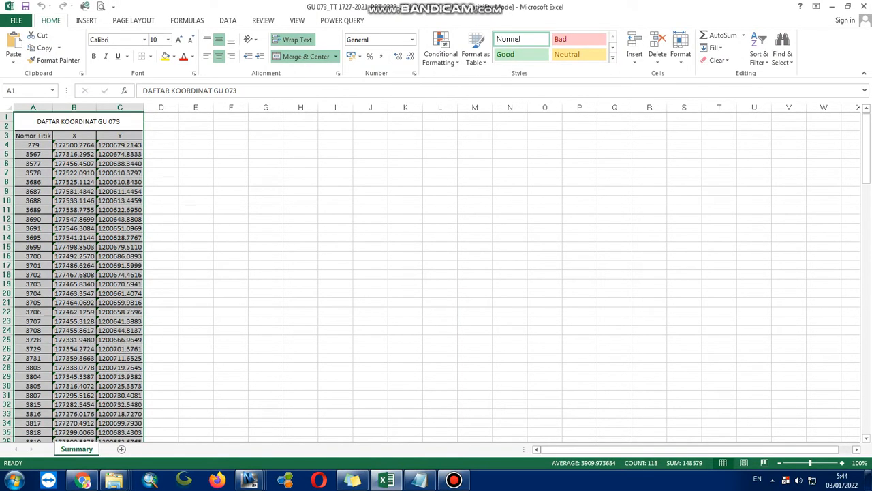
key("ctrl+c")
Switch back to AutoCAD Map 3D and paste the coordinate table in paper space, just east of the drone image.
key("alt+Tab")
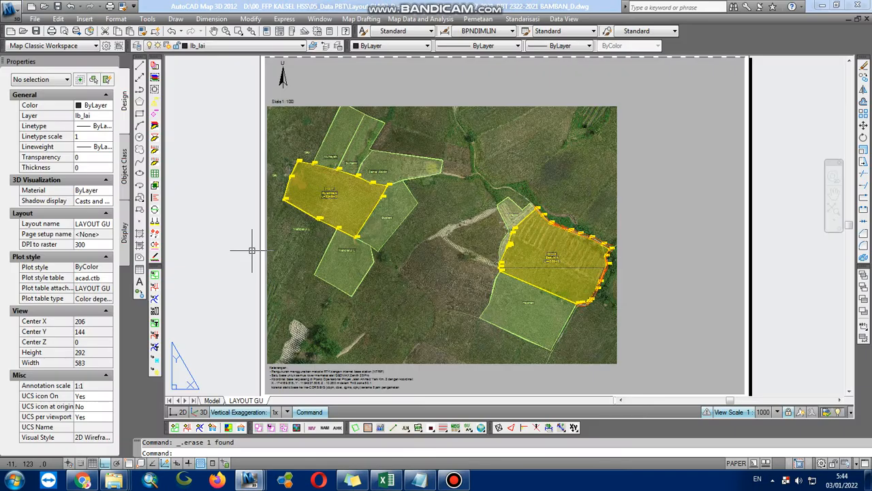
key("ctrl+v")
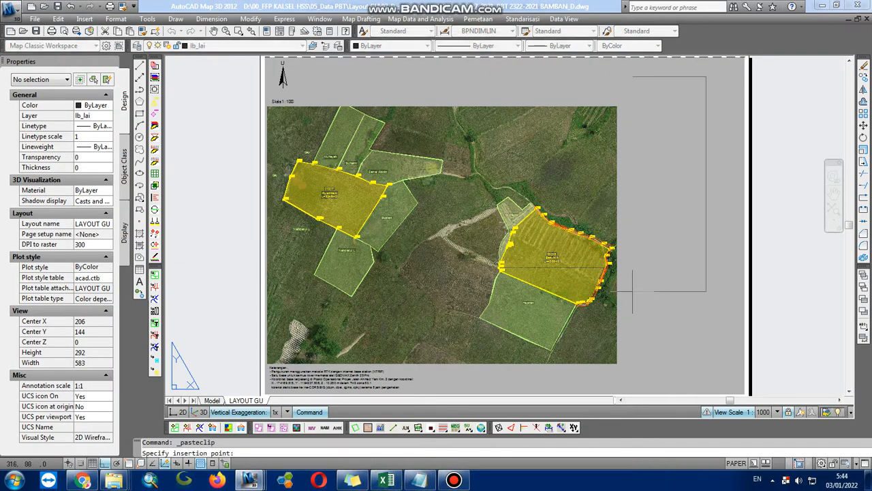
left_click(635, 327)
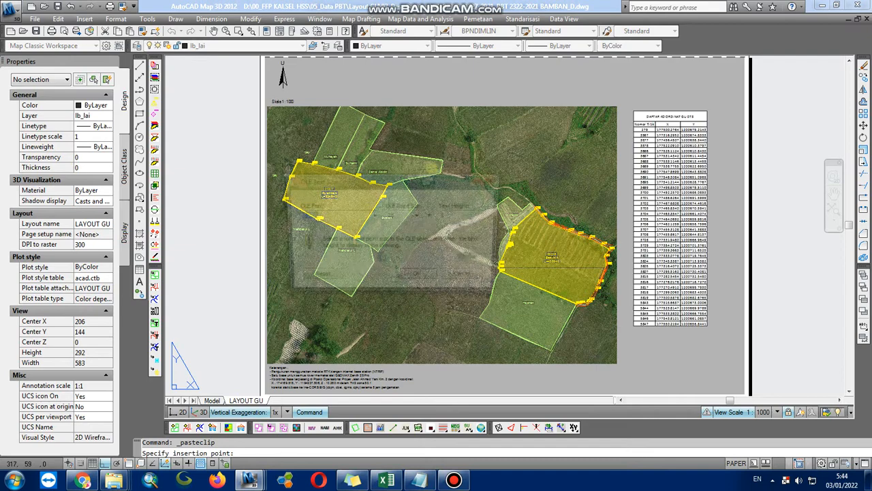
key("Return")
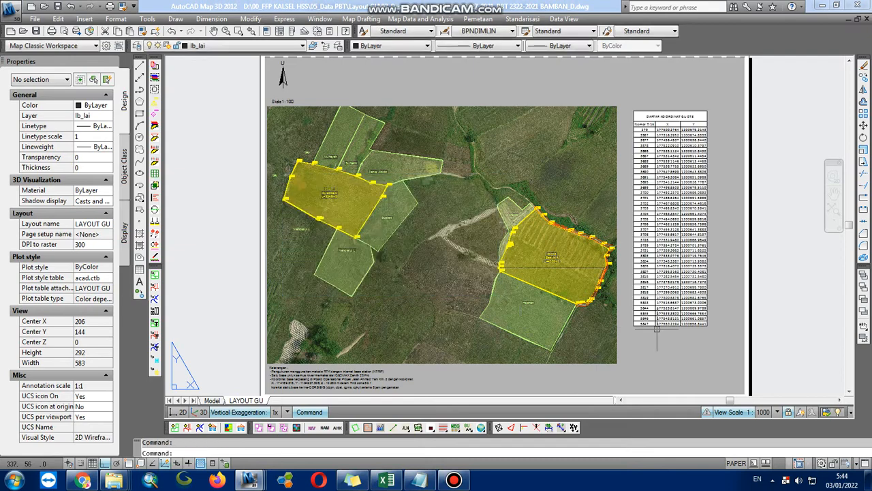
Scale the pasted coordinate table to a width of 58 with its aspect locked, and save the drawing.
left_click(659, 339)
left_click(605, 298)
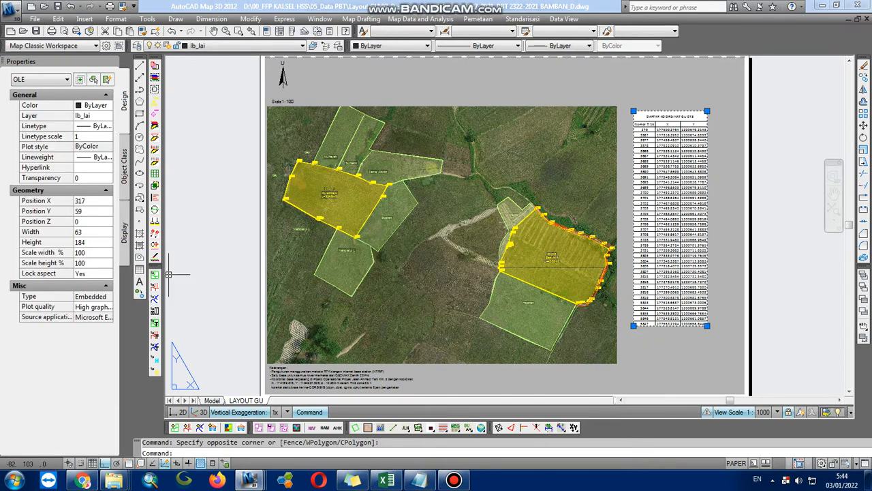
left_click(89, 231)
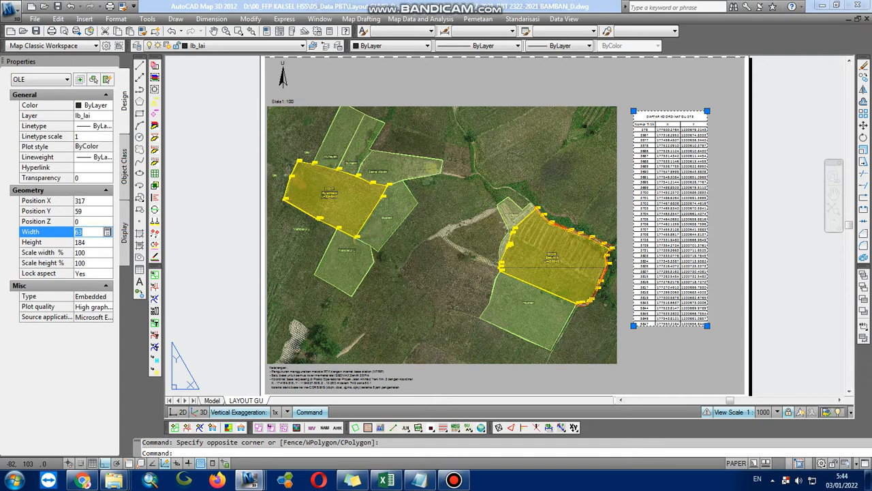
key("Tab")
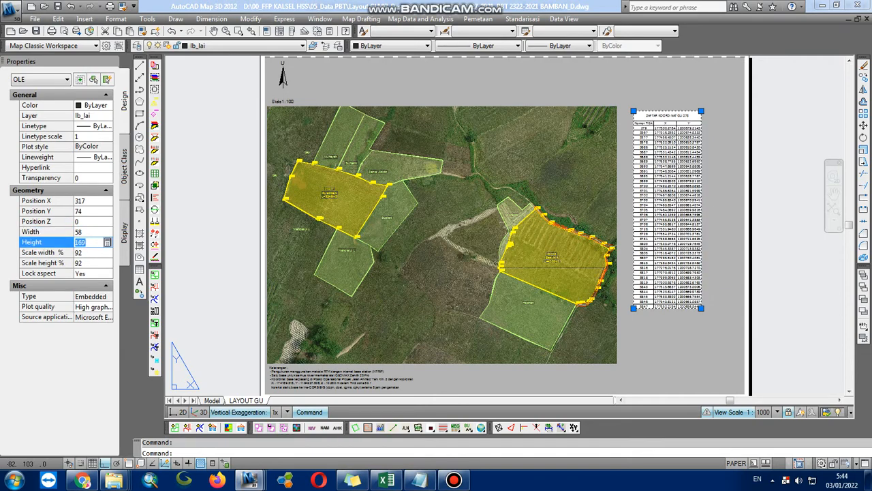
key("Escape")
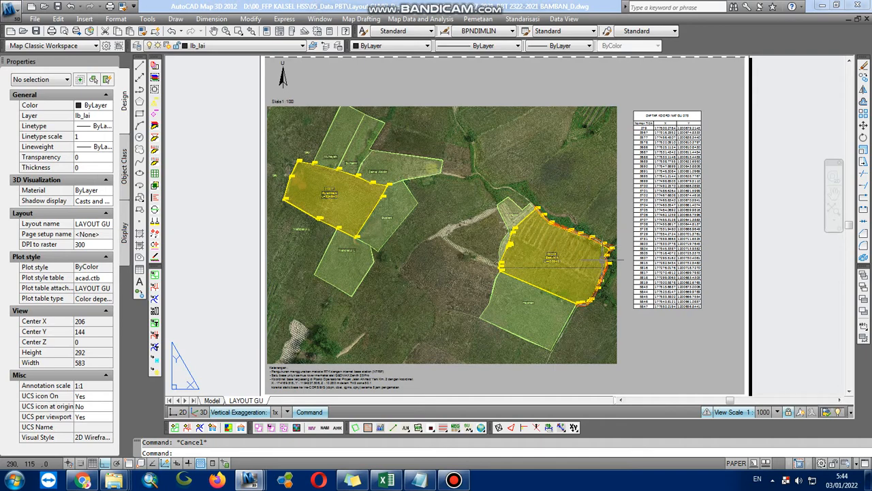
key("ctrl+s")
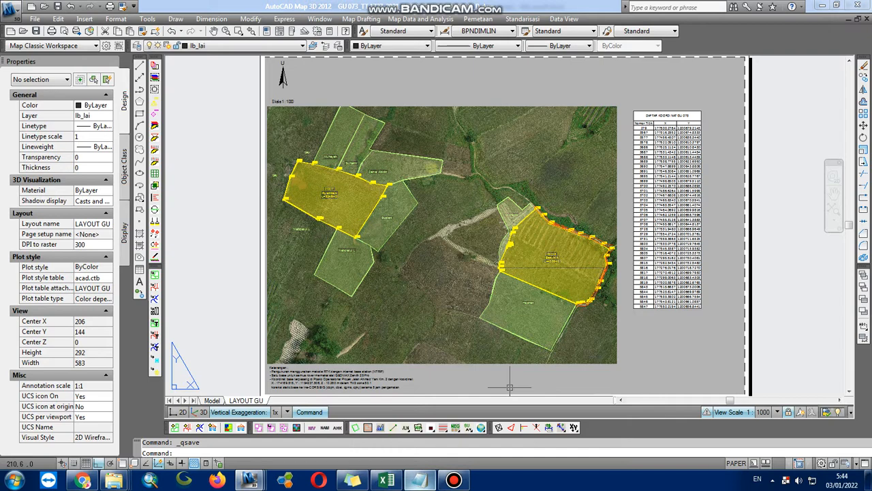
Switch to Notepad and replace its text with the line "SEKIAN UNTUK TUTORIAL SAAT INI".
left_click(419, 481)
key("ctrl+a")
key("BackSpace")
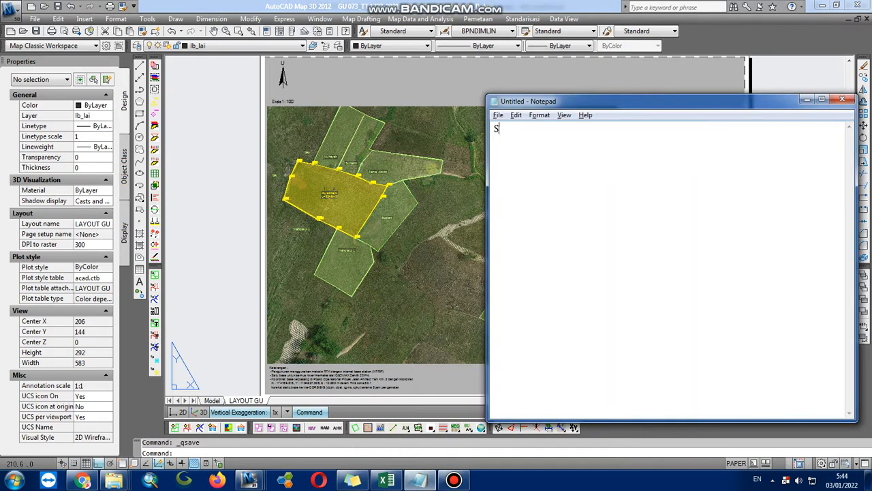
type("SEKIAN UNTUK TUTO")
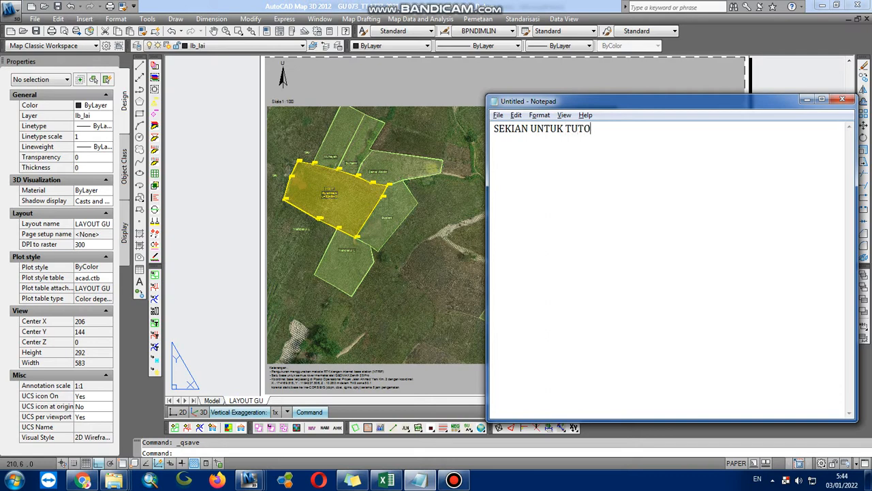
type("RIAL SAAAT INI")
key("BackSpace")
key("BackSpace")
key("BackSpace")
key("BackSpace")
key("BackSpace")
key("BackSpace")
type("T INI")
key("Return")
Add the closing lines "TERIMAKASIH..", "SAMPAI JUMPA DI TUTORIAL SELANJUTNYA..." and "BYE BYE.." to the note.
type("TERIMAKAS")
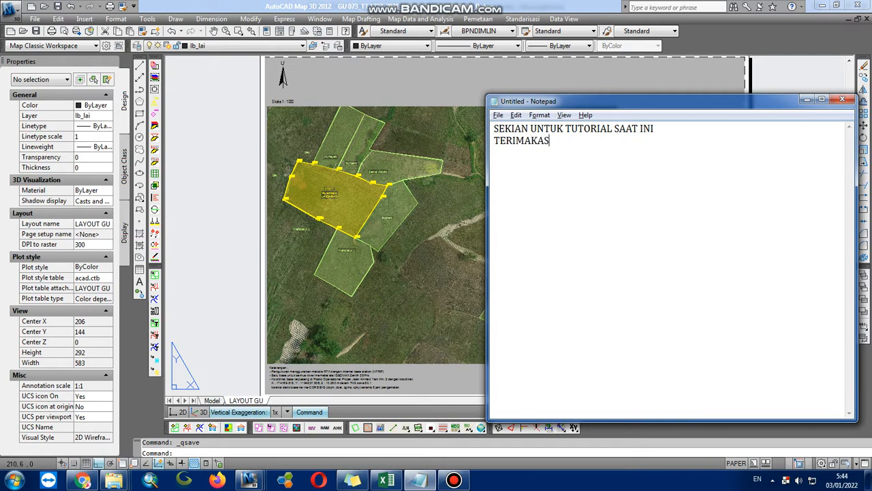
type("IH..")
type("KITA")
key("BackSpace")
key("BackSpace")
key("BackSpace")
key("BackSpace")
type("SAMPAI JU")
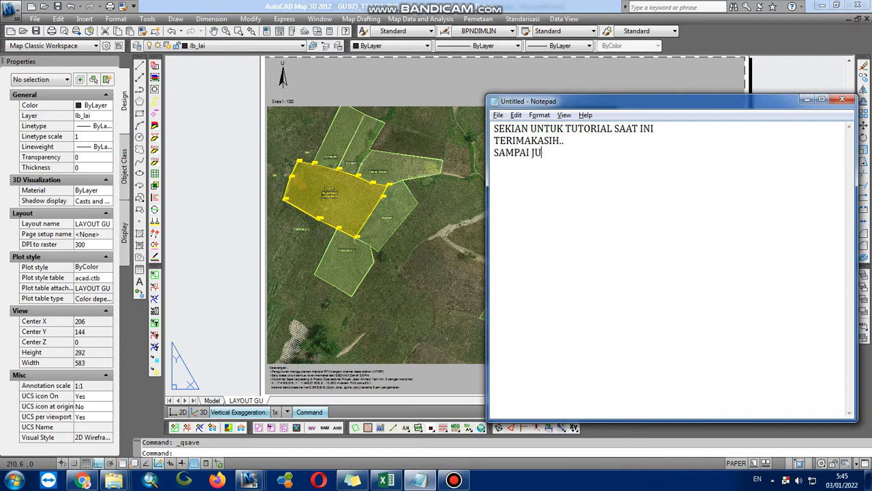
type("MPA DI TUTORIAL SELANJUTNYA")
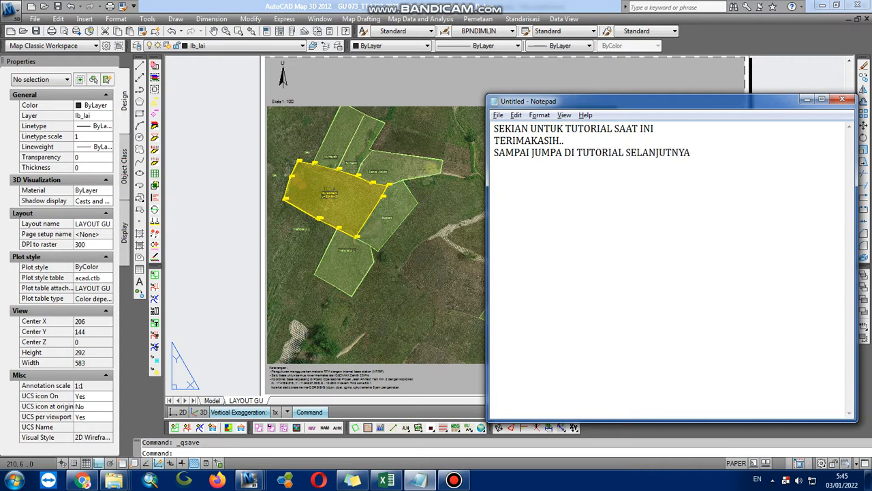
type("...")
key("Return")
type("BYE BYE..")
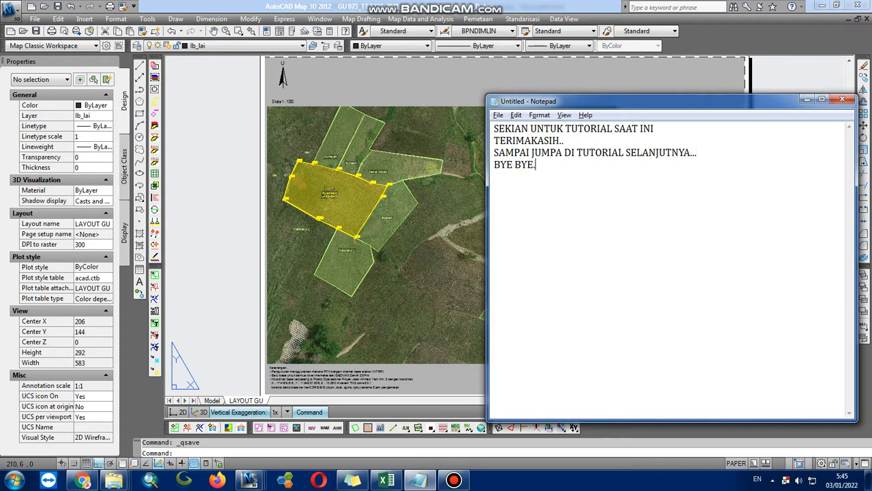